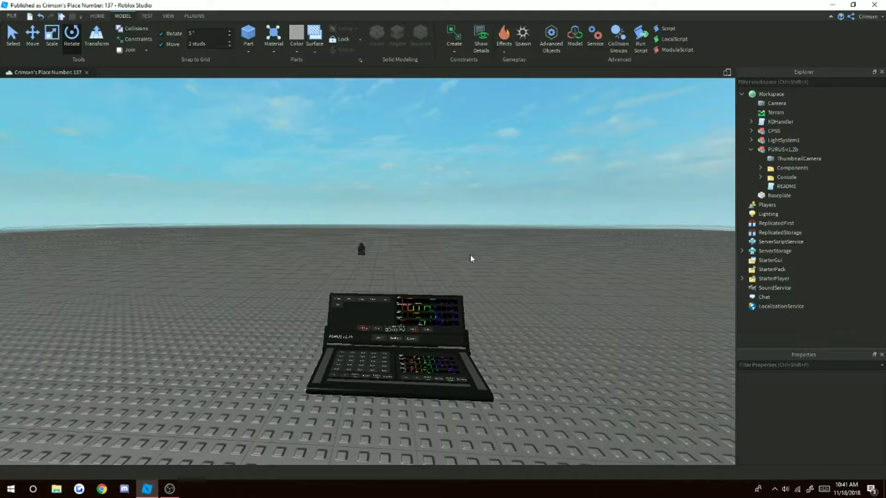
Inspect the PURUS v1.2b console, the CPSS moving light and the KDHandler script in the workspace.
{"action": "key", "text": "w"}
{"action": "right_click_drag", "start_coordinate": [461, 255], "coordinate": [461, 256]}
{"action": "key", "text": "s"}
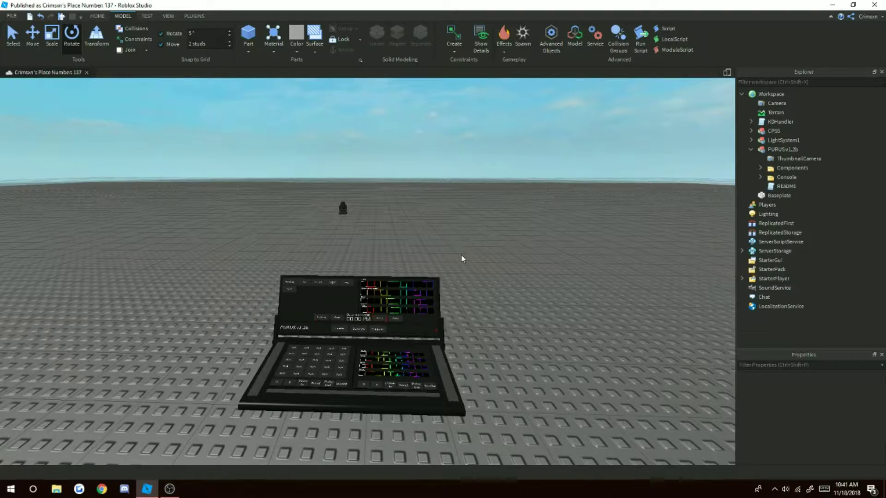
{"action": "left_click", "coordinate": [342, 206]}
{"action": "key", "text": "ctrl+1"}
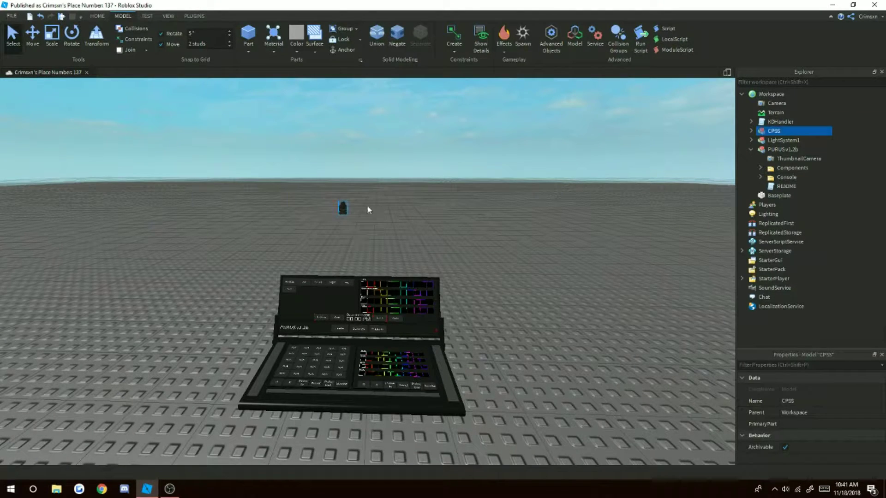
{"action": "mouse_move", "coordinate": [342, 208]}
{"action": "left_mouse_down"}
{"action": "mouse_move", "coordinate": [367, 217]}
{"action": "mouse_move", "coordinate": [349, 210]}
{"action": "left_mouse_up"}
{"action": "left_click", "coordinate": [419, 217]}
{"action": "right_click_drag", "start_coordinate": [419, 218], "coordinate": [420, 218]}
{"action": "key", "text": "w"}
{"action": "left_click", "coordinate": [767, 123]}
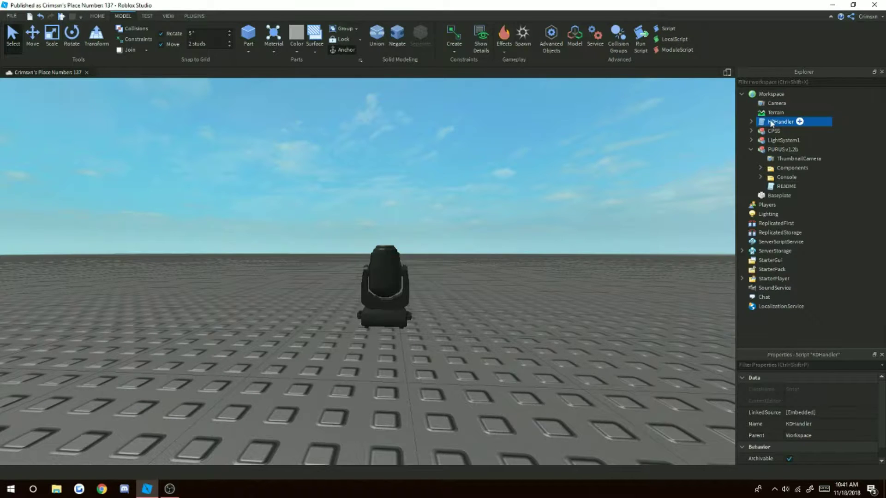
{"action": "left_click_drag", "start_coordinate": [376, 262], "coordinate": [406, 335]}
{"action": "scroll", "coordinate": [406, 336], "scroll_direction": "down", "scroll_amount": 3}
{"action": "left_click", "coordinate": [498, 334]}
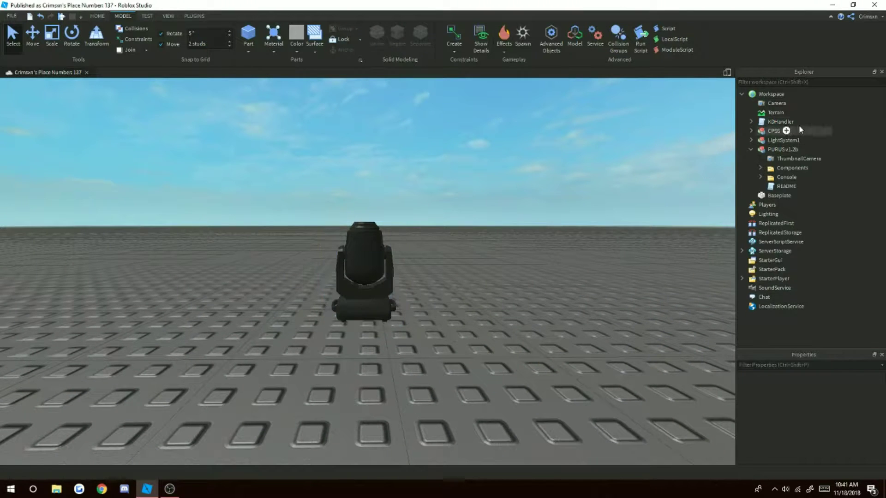
Collapse the PURUS v1.2b model in the hierarchy and move LightSystem1 from Workspace into StarterGui.
{"action": "left_click", "coordinate": [783, 140]}
{"action": "left_click", "coordinate": [567, 179]}
{"action": "right_click_drag", "start_coordinate": [567, 179], "coordinate": [566, 182]}
{"action": "left_click", "coordinate": [751, 149]}
{"action": "scroll", "coordinate": [541, 223], "scroll_direction": "down", "scroll_amount": 4}
{"action": "right_click_drag", "start_coordinate": [540, 221], "coordinate": [514, 243]}
{"action": "left_click", "coordinate": [427, 279]}
{"action": "left_click_drag", "start_coordinate": [412, 300], "coordinate": [373, 312]}
{"action": "left_click", "coordinate": [761, 141]}
{"action": "left_click_drag", "start_coordinate": [761, 143], "coordinate": [755, 226]}
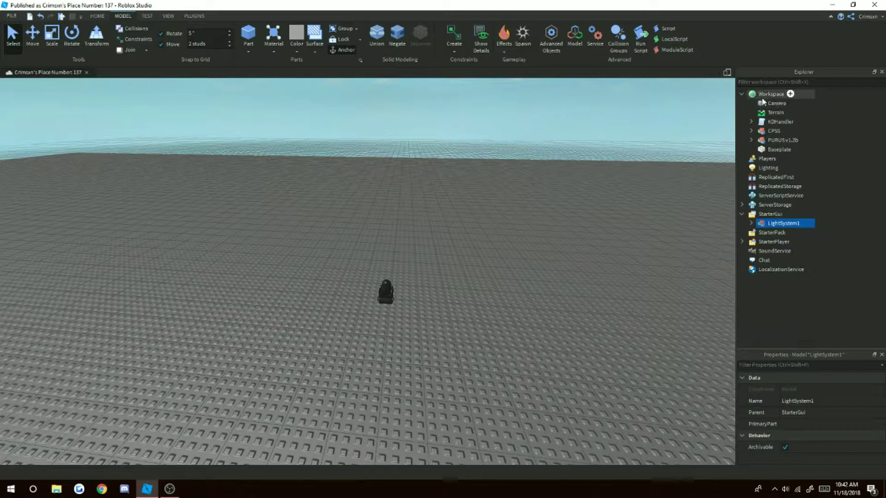
Duplicate the CPSS light three times and arrange the copies in an evenly spaced straight row of four.
{"action": "left_click", "coordinate": [772, 131]}
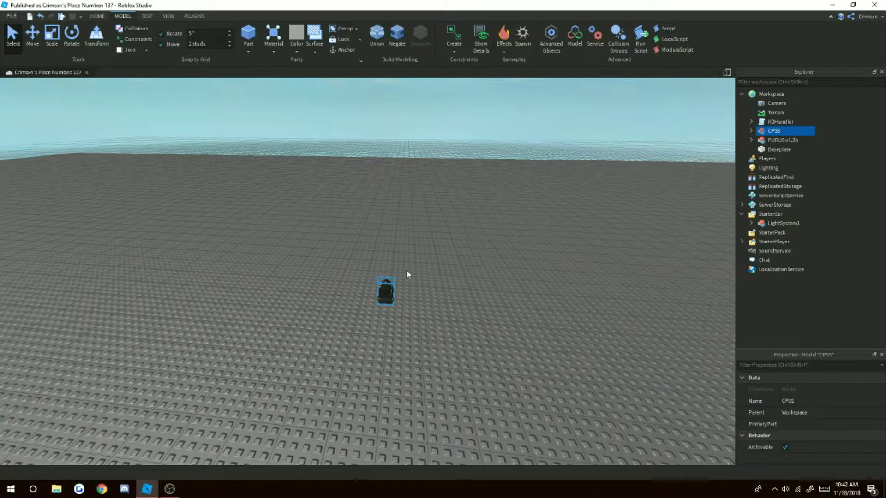
{"action": "left_click", "coordinate": [33, 37]}
{"action": "key", "text": "w"}
{"action": "right_click_drag", "start_coordinate": [541, 371], "coordinate": [430, 300]}
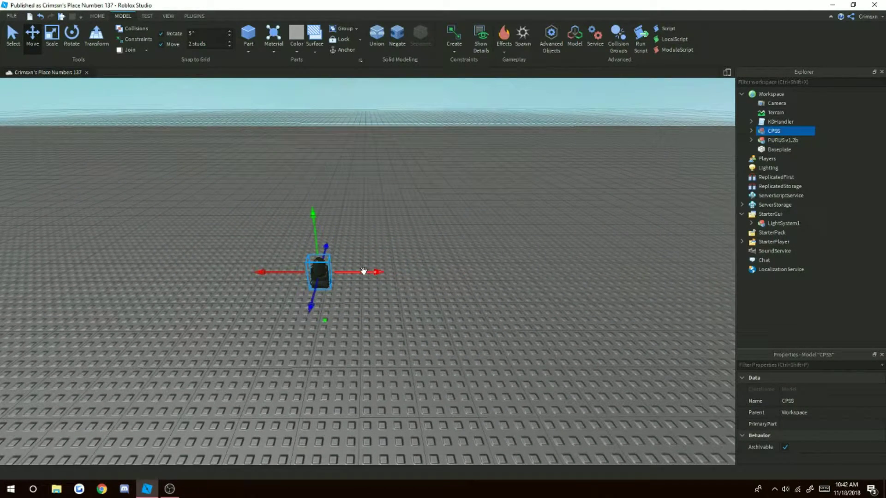
{"action": "key", "text": "ctrl+d"}
{"action": "left_click_drag", "start_coordinate": [363, 271], "coordinate": [527, 273]}
{"action": "key", "text": "ctrl+d"}
{"action": "key", "text": "ctrl+d"}
{"action": "key", "text": "w"}
{"action": "right_click_drag", "start_coordinate": [527, 273], "coordinate": [519, 280]}
{"action": "key", "text": "s"}
{"action": "left_click", "coordinate": [342, 324]}
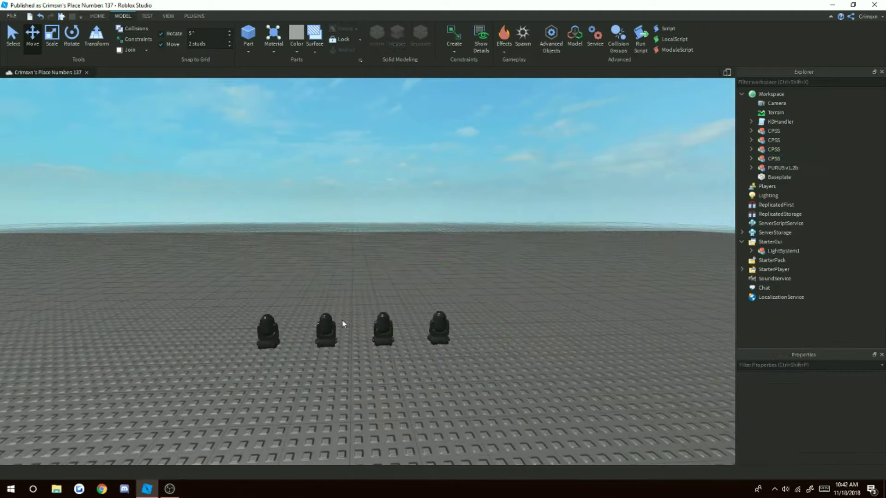
Rename the second light in the row CPSSa.
{"action": "left_click", "coordinate": [324, 328]}
{"action": "left_click", "coordinate": [266, 327]}
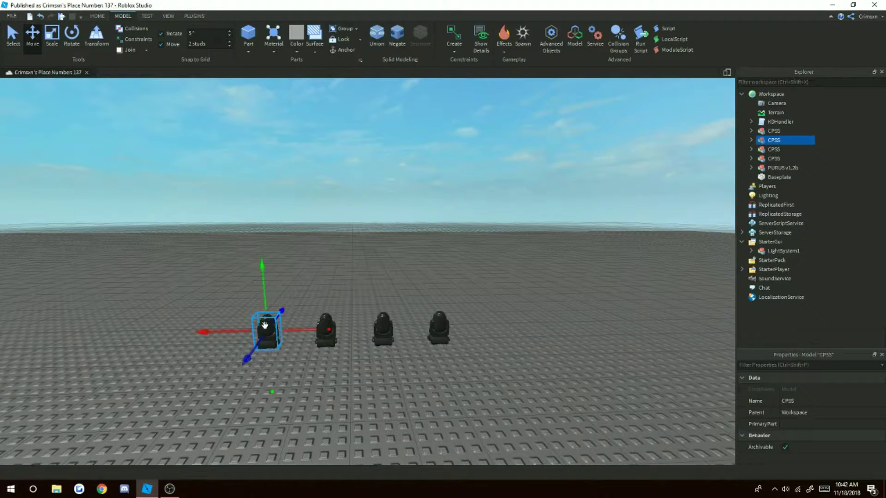
{"action": "left_click", "coordinate": [323, 321]}
{"action": "left_click", "coordinate": [397, 290]}
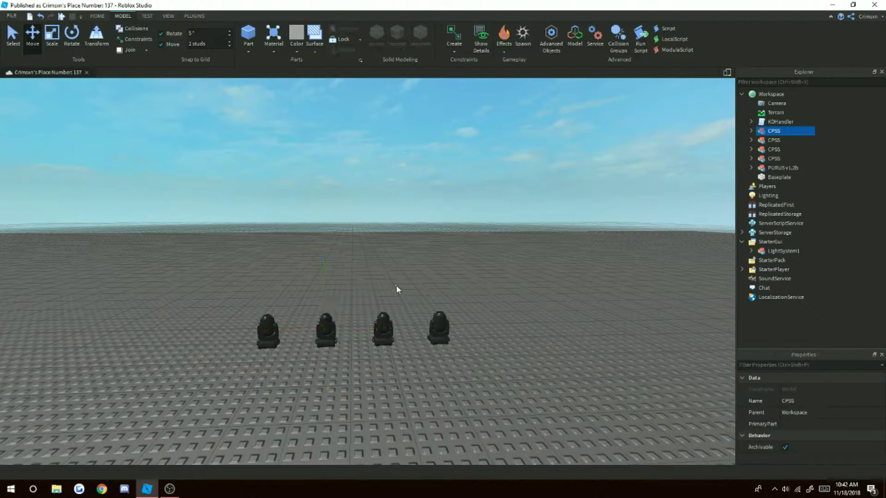
{"action": "left_click", "coordinate": [328, 326]}
{"action": "left_click", "coordinate": [270, 316]}
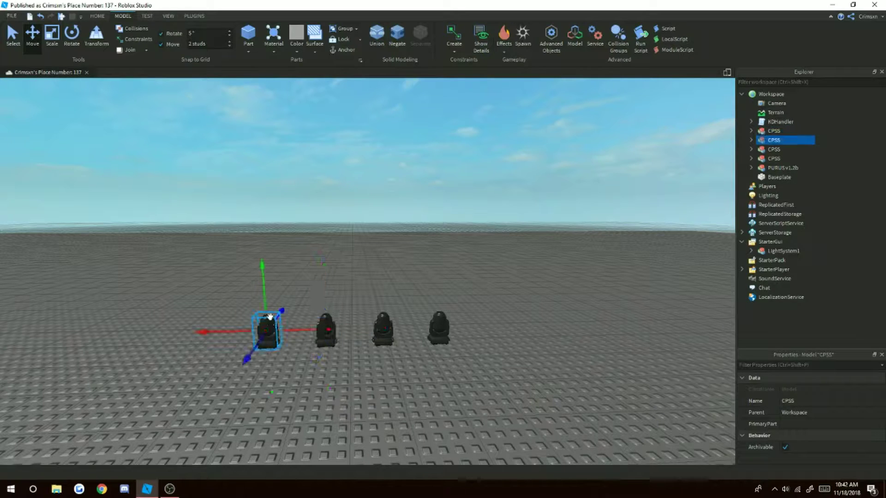
{"action": "left_click", "coordinate": [336, 316]}
{"action": "left_click", "coordinate": [328, 317]}
{"action": "left_click", "coordinate": [824, 401]}
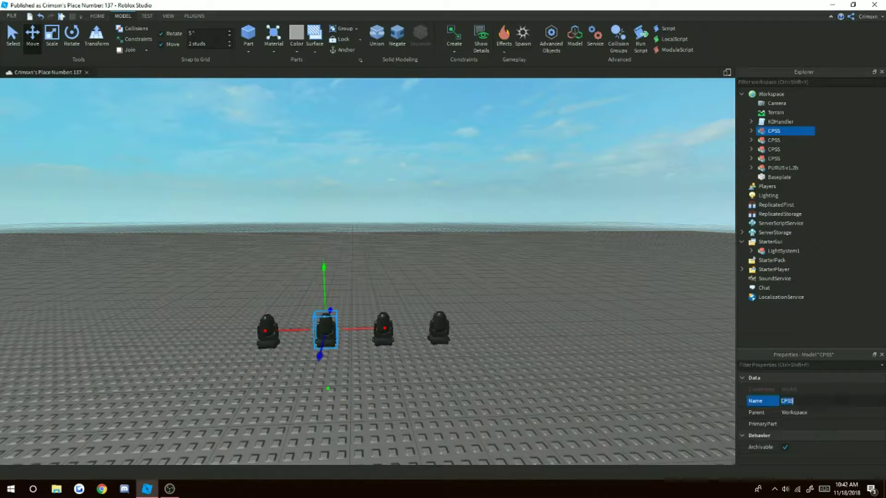
{"action": "left_click", "coordinate": [824, 402]}
{"action": "key", "text": "Return"}
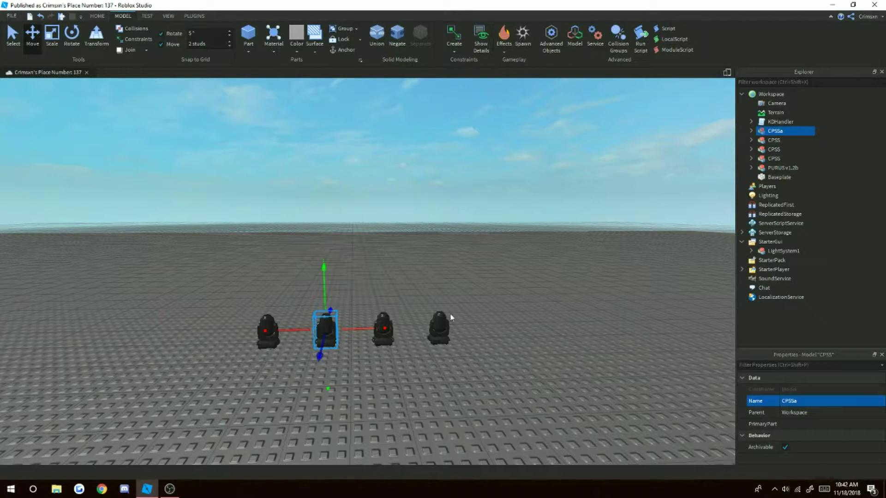
Rename the fourth light at the end of the row CPSSa.
{"action": "left_click", "coordinate": [441, 326]}
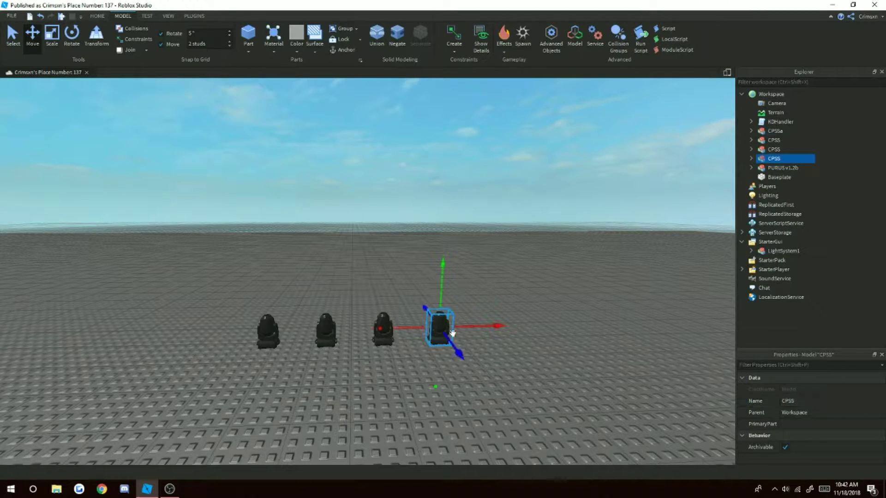
{"action": "left_click", "coordinate": [353, 323]}
{"action": "left_click", "coordinate": [437, 325]}
{"action": "left_click", "coordinate": [826, 401]}
{"action": "key", "text": "Return"}
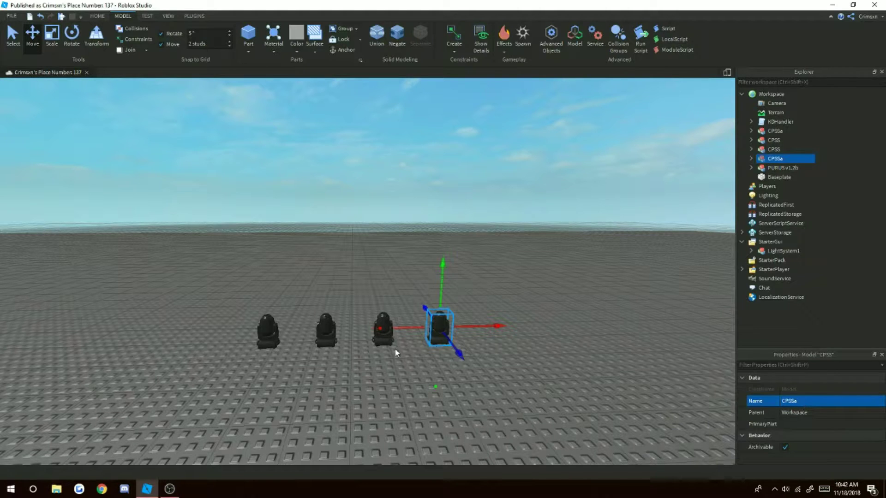
Examine the row of four lights one by one to check the alternating CPSS and CPSSa names.
{"action": "left_click", "coordinate": [259, 326]}
{"action": "key", "text": "f"}
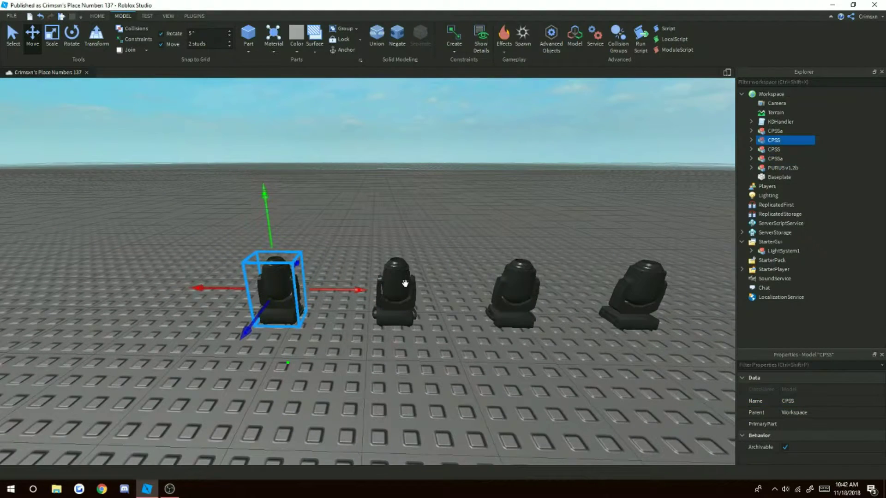
{"action": "key", "text": "d"}
{"action": "key", "text": "d"}
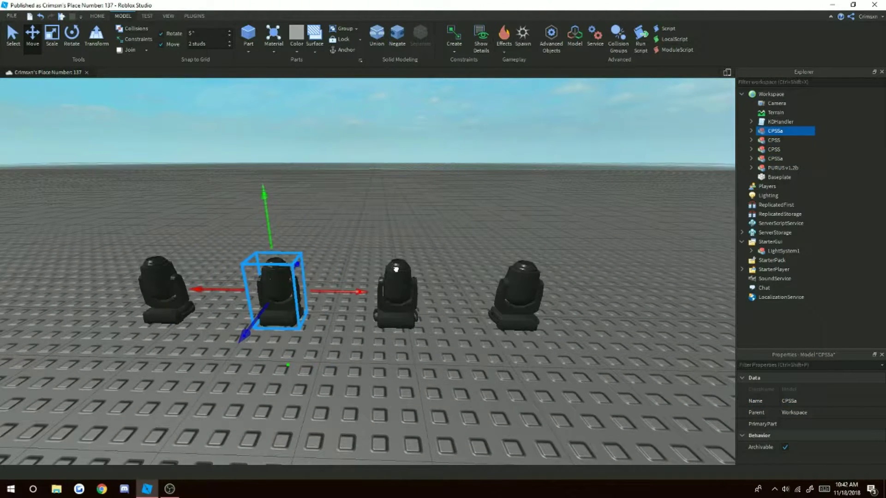
{"action": "left_click", "coordinate": [395, 267]}
{"action": "right_click_drag", "start_coordinate": [402, 237], "coordinate": [406, 239]}
{"action": "key", "text": "d"}
{"action": "key", "text": "w"}
{"action": "left_click", "coordinate": [458, 308]}
{"action": "key", "text": "s"}
{"action": "left_click", "coordinate": [495, 251]}
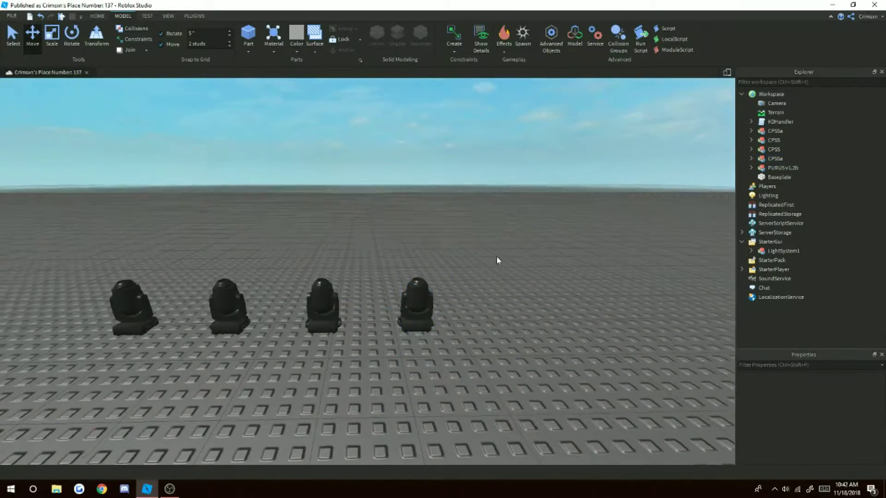
{"action": "key", "text": "a"}
{"action": "key", "text": "w"}
{"action": "key", "text": "s"}
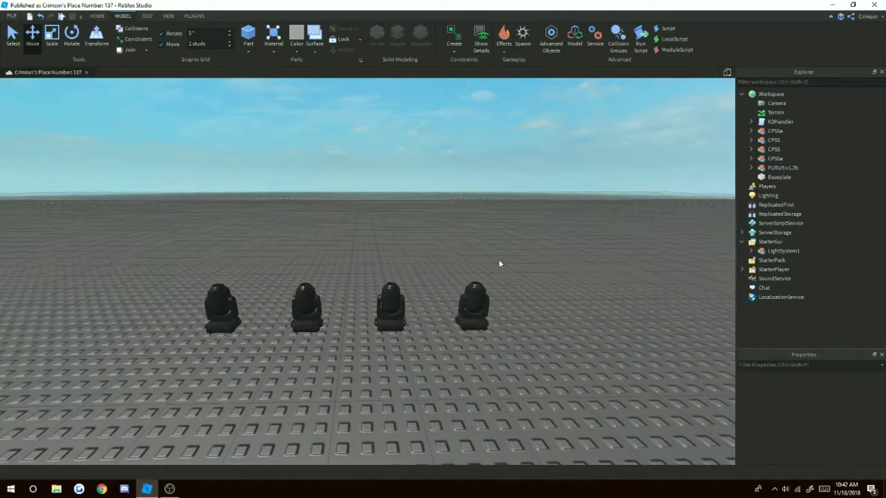
{"action": "key", "text": "s"}
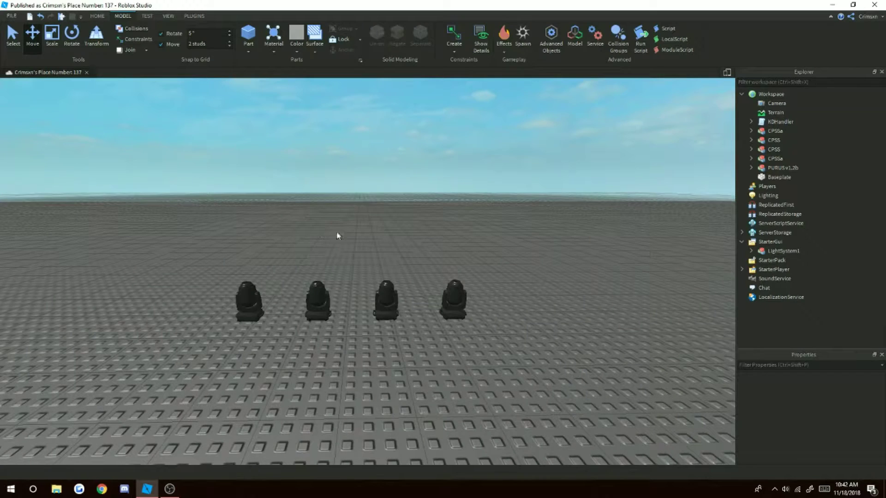
Duplicate the last CPSS and CPSSa pair and place the copies at the end of the row, keeping the even spacing.
{"action": "left_click_drag", "start_coordinate": [372, 261], "coordinate": [526, 325]}
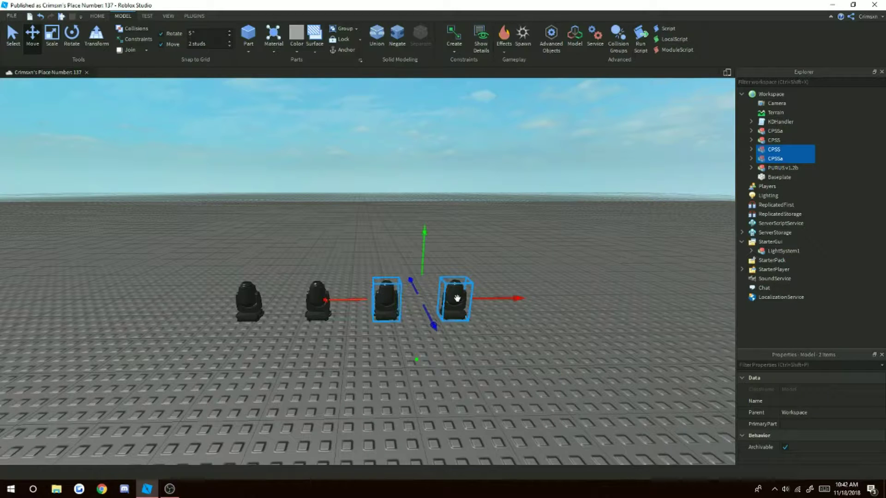
{"action": "right_click_drag", "start_coordinate": [454, 302], "coordinate": [421, 302]}
{"action": "key", "text": "d"}
{"action": "key", "text": "w"}
{"action": "key", "text": "ctrl+d"}
{"action": "left_click_drag", "start_coordinate": [421, 302], "coordinate": [575, 291]}
{"action": "key", "text": "a"}
{"action": "key", "text": "s"}
{"action": "key", "text": "d"}
{"action": "key", "text": "w"}
{"action": "key", "text": "s"}
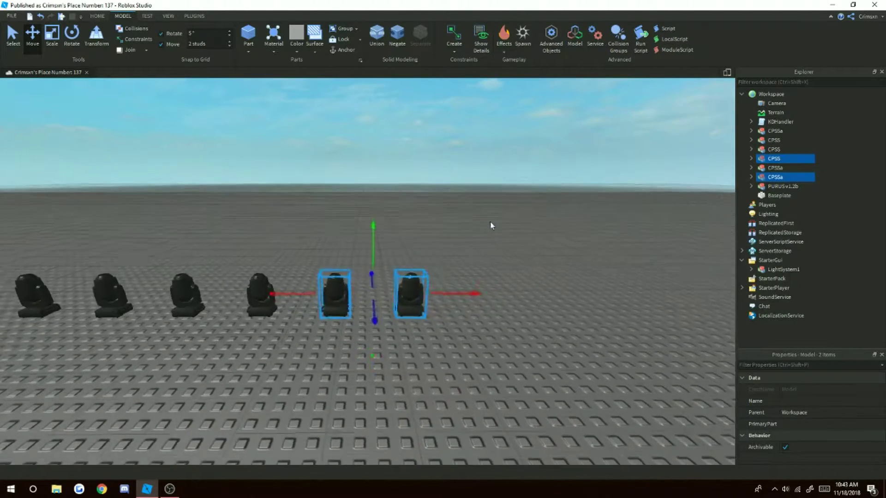
{"action": "left_click", "coordinate": [493, 223]}
Look over the whole row of six lights to check their order and spacing.
{"action": "key", "text": "a"}
{"action": "key", "text": "w"}
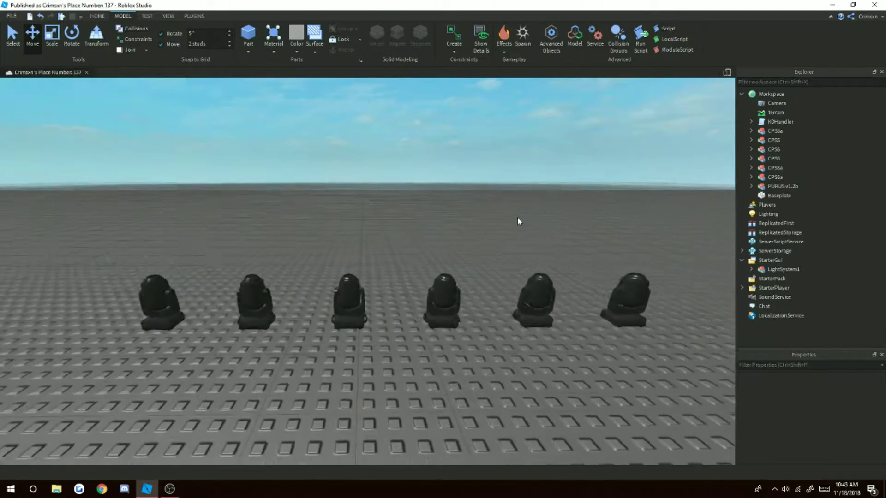
{"action": "right_click_drag", "start_coordinate": [516, 216], "coordinate": [516, 218]}
{"action": "key", "text": "s"}
{"action": "key", "text": "a"}
{"action": "key", "text": "w"}
{"action": "key", "text": "d"}
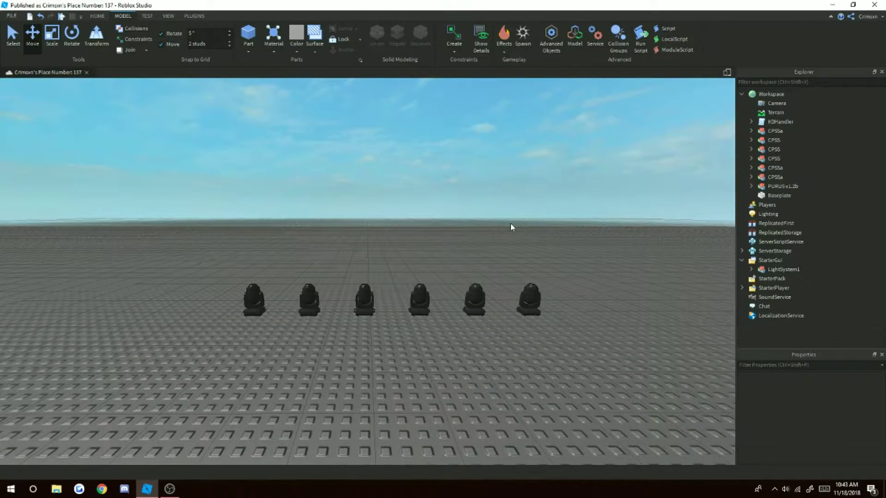
{"action": "key", "text": "a"}
{"action": "key", "text": "w"}
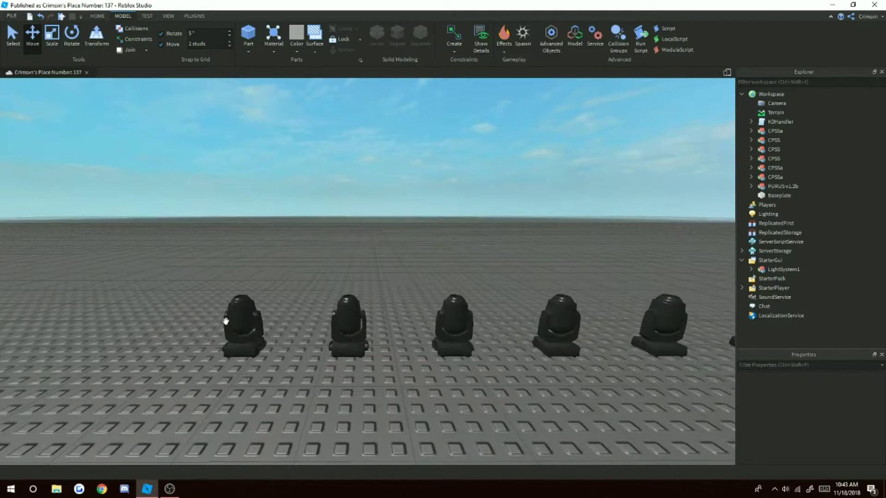
{"action": "key", "text": "a"}
{"action": "right_click_drag", "start_coordinate": [375, 267], "coordinate": [380, 268]}
{"action": "key", "text": "w"}
{"action": "right_click_drag", "start_coordinate": [387, 343], "coordinate": [523, 297]}
{"action": "key", "text": "s"}
{"action": "key", "text": "a"}
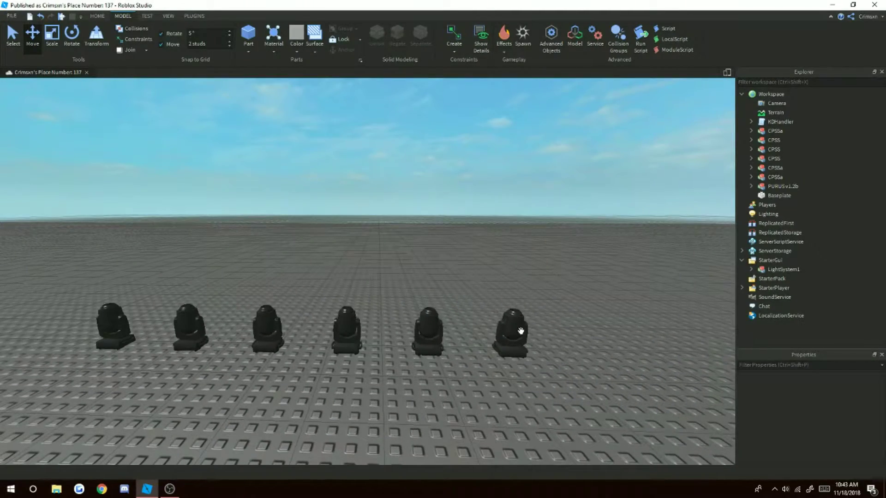
{"action": "key", "text": "a"}
{"action": "key", "text": "w"}
{"action": "right_click_drag", "start_coordinate": [519, 278], "coordinate": [520, 276]}
{"action": "key", "text": "s"}
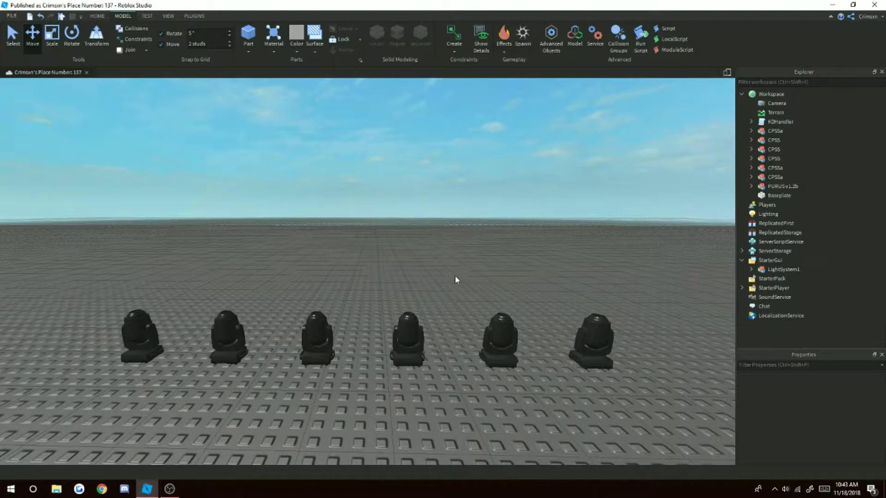
Group all six lights into a single model.
{"action": "right_click_drag", "start_coordinate": [455, 280], "coordinate": [440, 282]}
{"action": "left_click_drag", "start_coordinate": [72, 242], "coordinate": [618, 414]}
{"action": "key", "text": "f"}
{"action": "key", "text": "ctrl+g"}
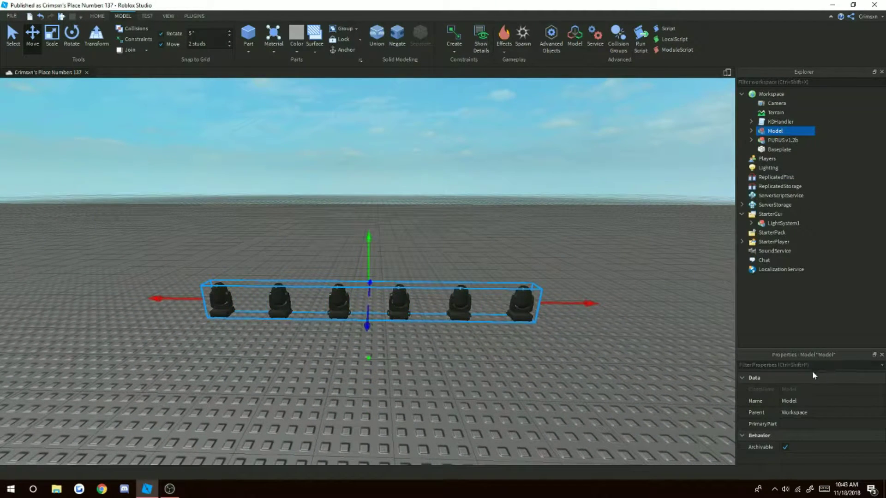
Rename the grouped lights model MLights.
{"action": "left_click", "coordinate": [798, 402]}
{"action": "mouse_move", "coordinate": [613, 261]}
{"action": "right_mouse_down"}
{"action": "mouse_move", "coordinate": [594, 252]}
{"action": "mouse_move", "coordinate": [614, 257]}
{"action": "right_mouse_up"}
{"action": "left_click", "coordinate": [805, 401]}
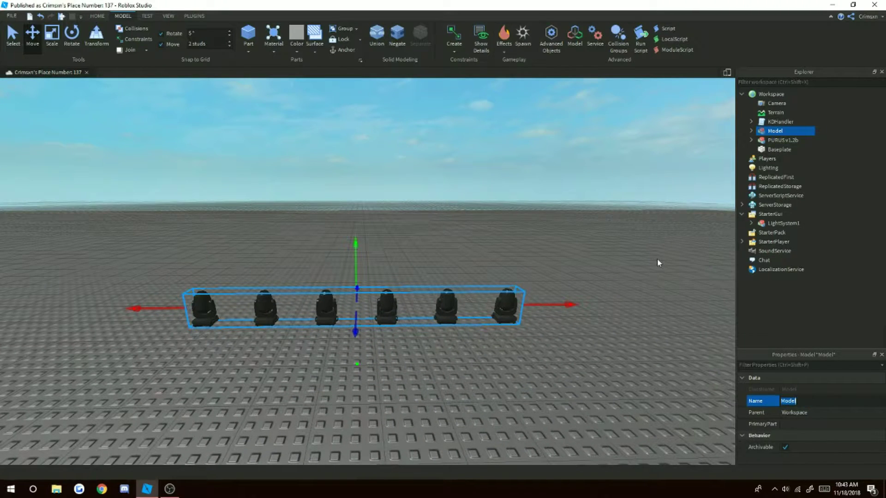
{"action": "type", "text": "MLights"}
{"action": "left_click", "coordinate": [774, 402]}
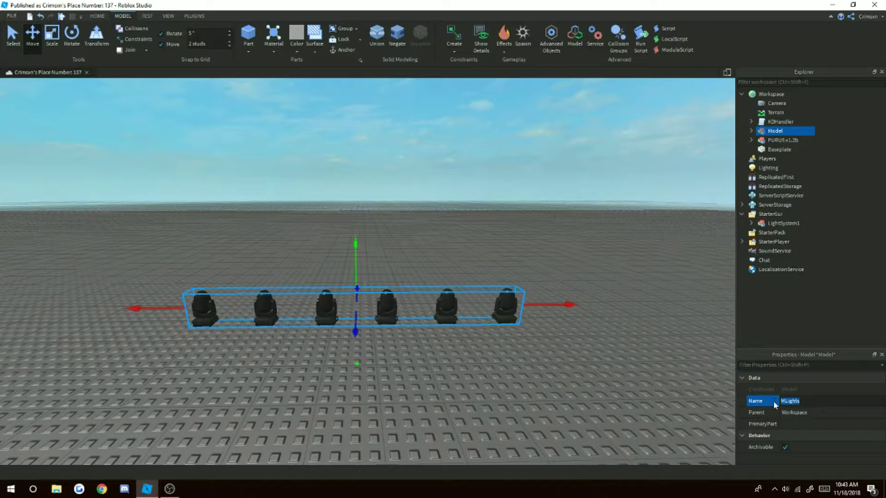
{"action": "left_click", "coordinate": [819, 402]}
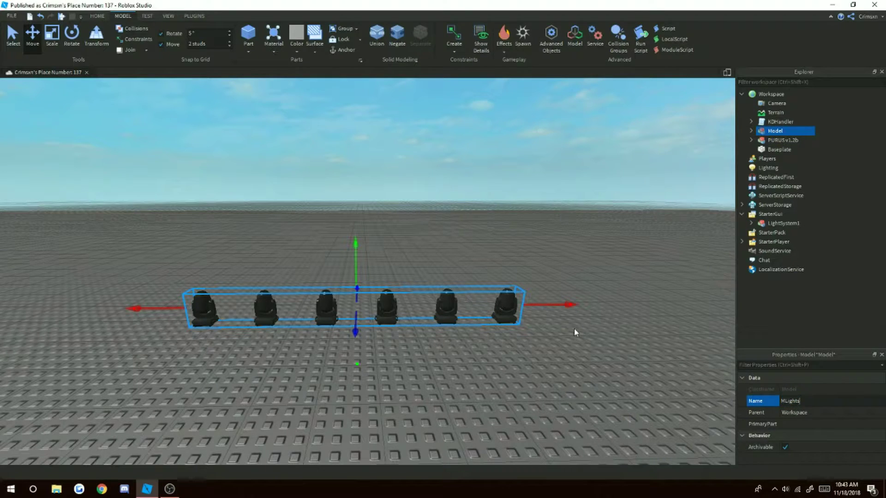
{"action": "key", "text": "Return"}
{"action": "left_click", "coordinate": [584, 395]}
{"action": "right_click_drag", "start_coordinate": [583, 395], "coordinate": [584, 396]}
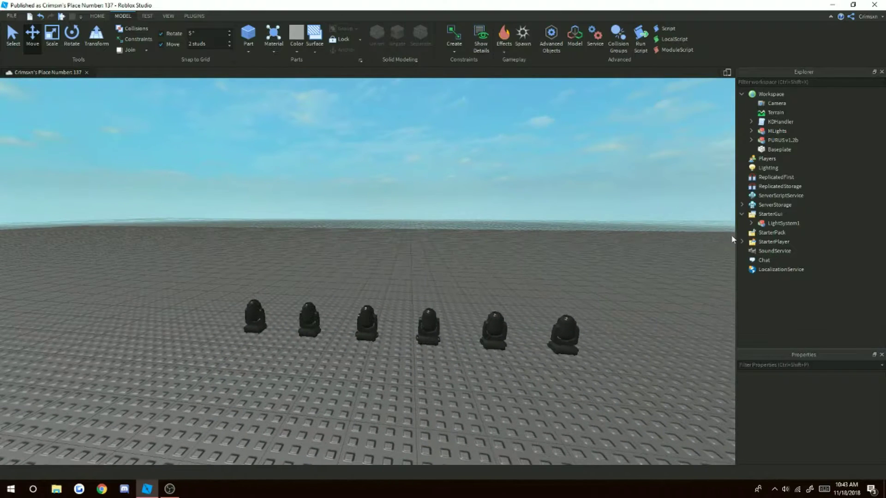
Expand LightSystem1 and its Admins folder in StarterGui and look through the user entries.
{"action": "left_click", "coordinate": [775, 223]}
{"action": "left_click", "coordinate": [751, 223]}
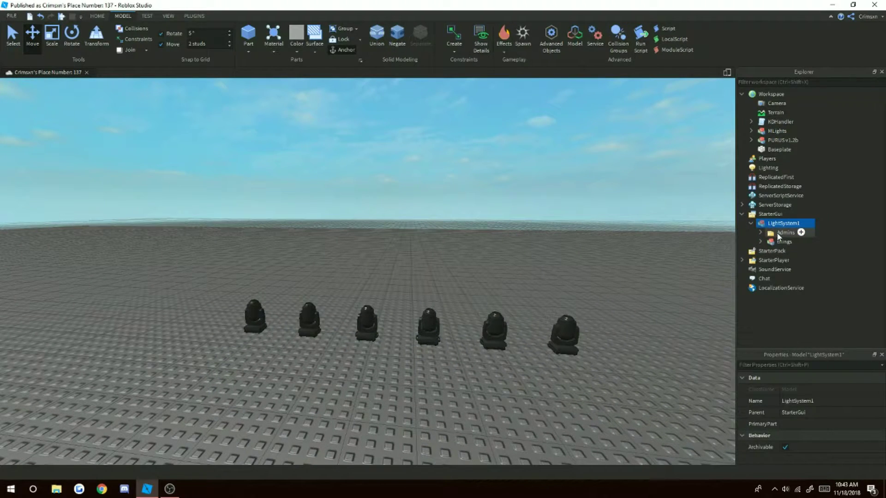
{"action": "left_click", "coordinate": [764, 234]}
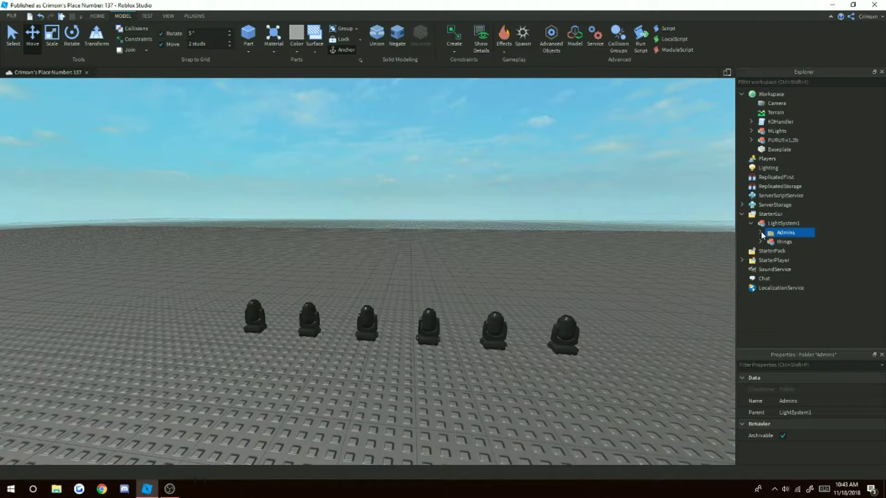
{"action": "left_click", "coordinate": [761, 233]}
{"action": "left_click", "coordinate": [791, 243]}
{"action": "key", "text": "Down"}
{"action": "key", "text": "Down"}
{"action": "key", "text": "Down"}
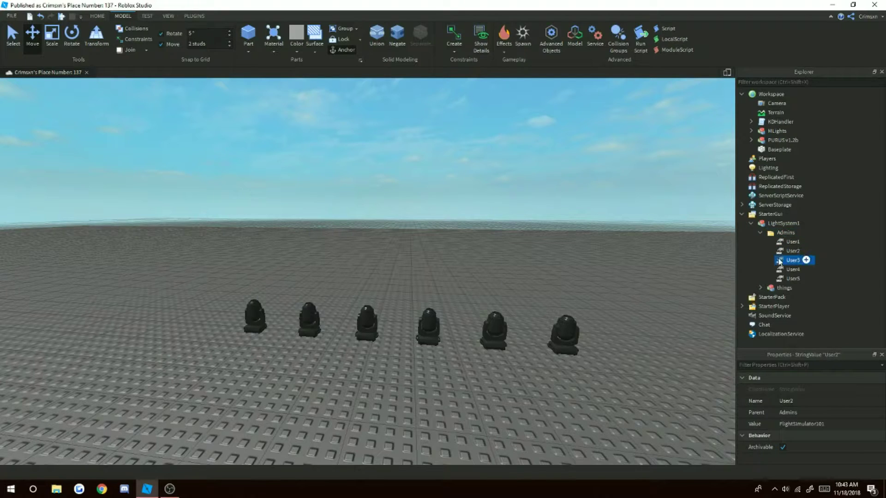
Check the stored value of each admin entry from User1 to User5 in LightSystem1.
{"action": "key", "text": "Up"}
{"action": "key", "text": "Up"}
{"action": "key", "text": "Up"}
{"action": "left_click", "coordinate": [786, 249]}
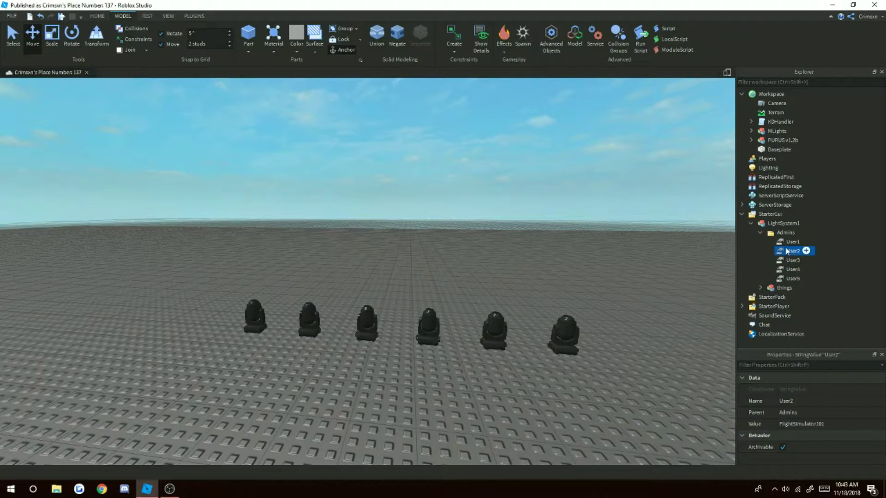
{"action": "left_click", "coordinate": [786, 244]}
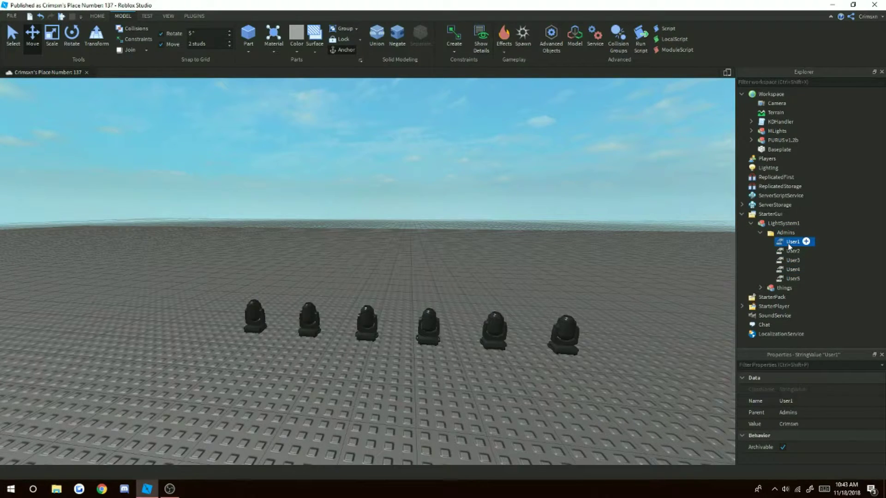
{"action": "left_click", "coordinate": [812, 424]}
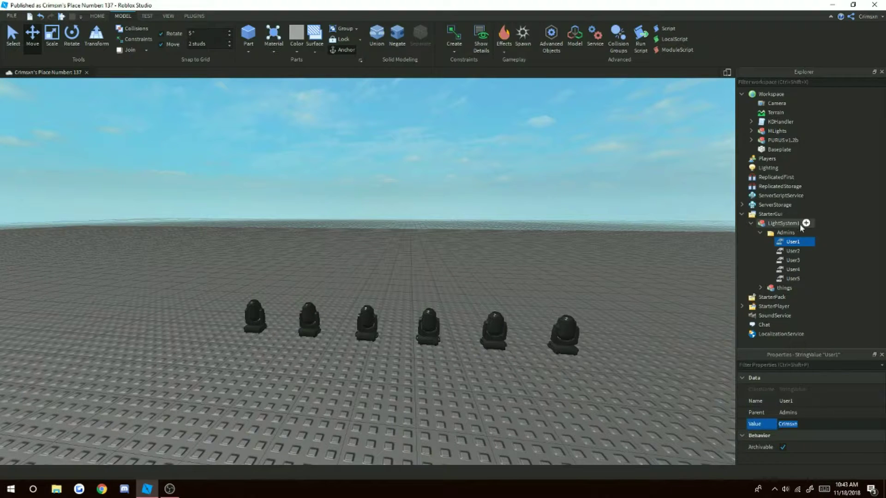
{"action": "left_click", "coordinate": [790, 251]}
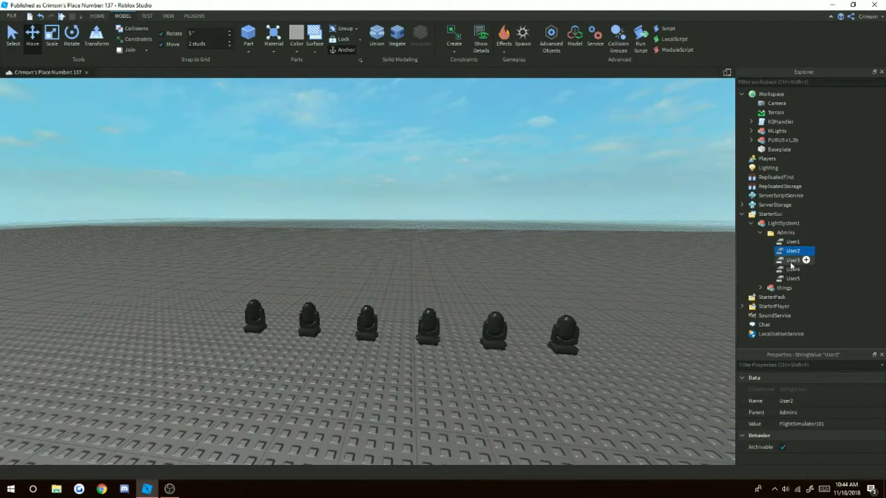
{"action": "left_click", "coordinate": [789, 261]}
{"action": "left_click", "coordinate": [787, 271]}
{"action": "left_click", "coordinate": [789, 280]}
{"action": "left_click", "coordinate": [790, 270]}
{"action": "left_click", "coordinate": [788, 261]}
{"action": "left_click", "coordinate": [788, 253]}
Start a play test of the place facing the row of six moving lights.
{"action": "left_click", "coordinate": [606, 234]}
{"action": "right_click_drag", "start_coordinate": [606, 234], "coordinate": [606, 234]}
{"action": "key", "text": "s"}
{"action": "key", "text": "a"}
{"action": "key", "text": "w"}
{"action": "left_click", "coordinate": [97, 16]}
{"action": "left_click", "coordinate": [383, 51]}
{"action": "left_click", "coordinate": [391, 71]}
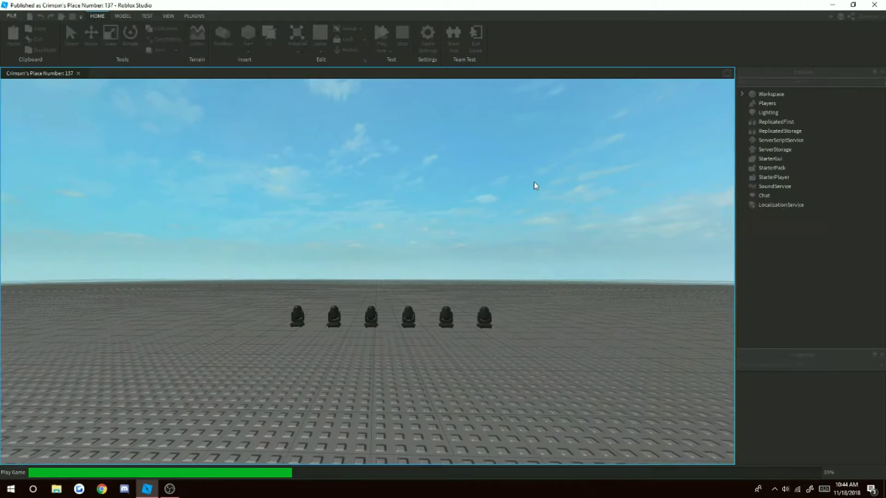
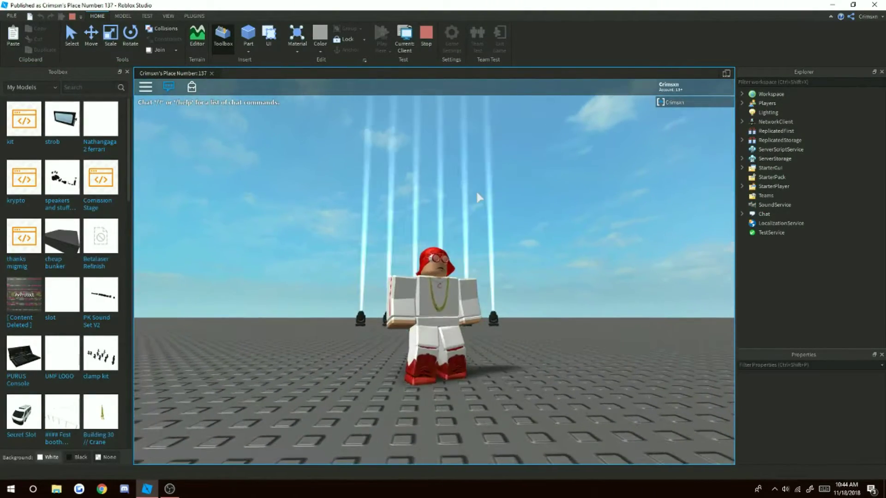
Walk the avatar around in front of the moving lights and up to the row to watch the beams.
{"action": "key", "text": "w"}
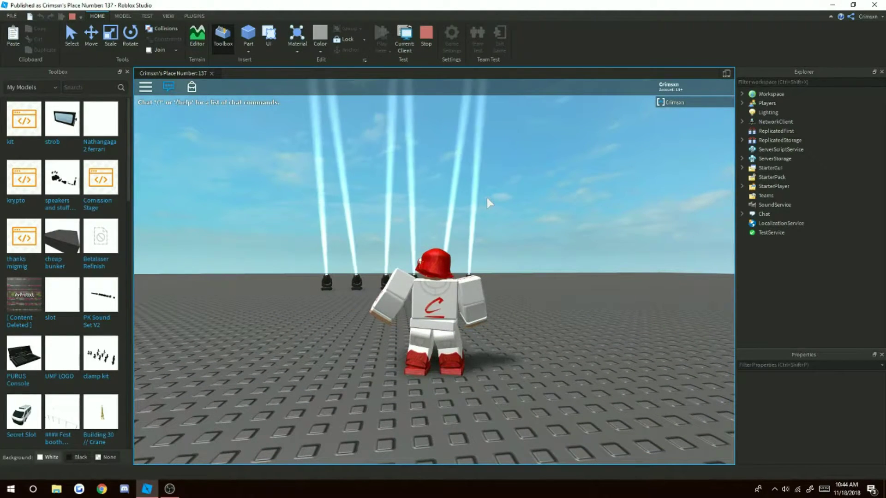
{"action": "key", "text": "s"}
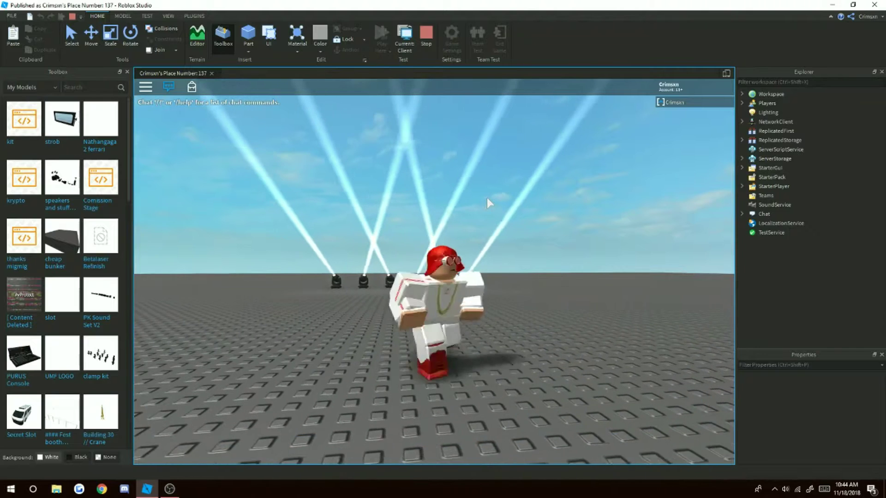
{"action": "key", "text": "w"}
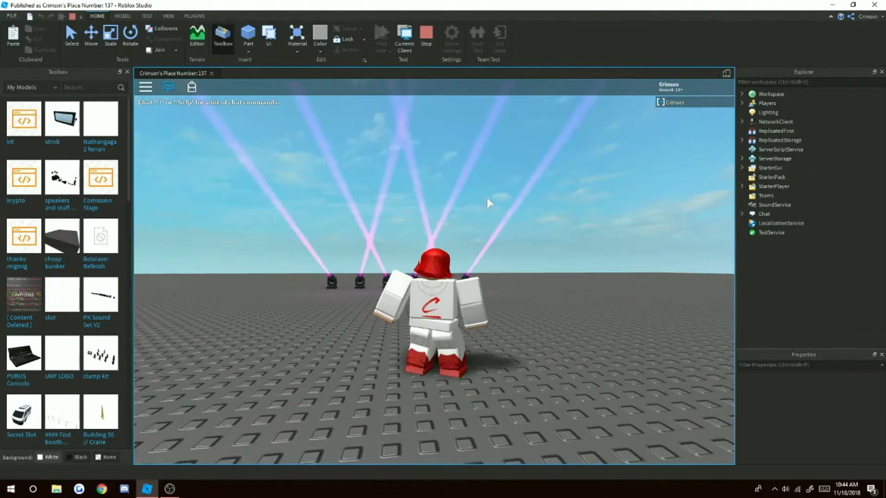
{"action": "key", "text": "s"}
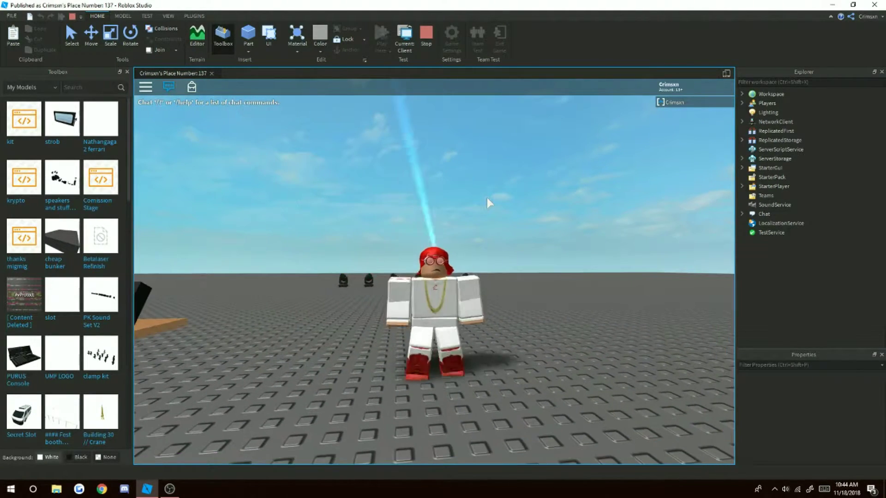
{"action": "key", "text": "d"}
{"action": "key", "text": "w"}
{"action": "key", "text": "w"}
{"action": "key", "text": "a"}
{"action": "right_click_drag", "start_coordinate": [500, 195], "coordinate": [477, 216]}
{"action": "key", "text": "w"}
{"action": "key", "text": "a"}
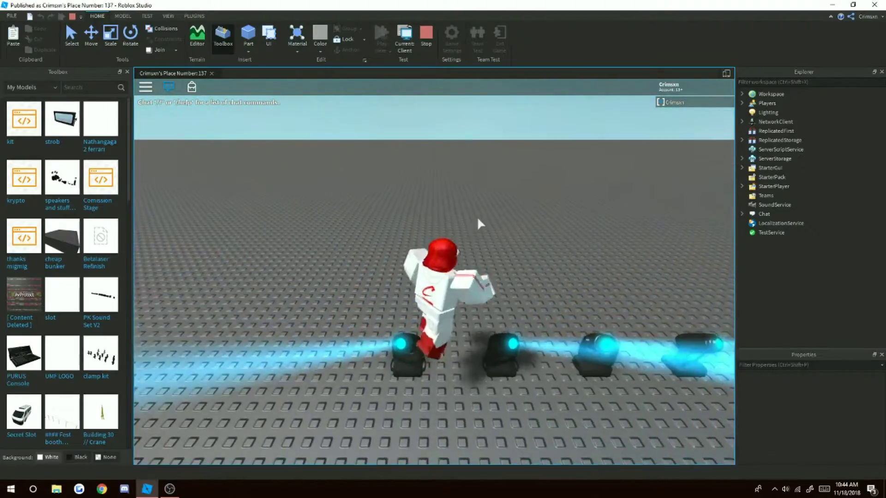
Examine the light fixtures and their beams in first person, from close up and from farther back.
{"action": "key", "text": "s"}
{"action": "scroll", "coordinate": [477, 216], "scroll_direction": "up", "scroll_amount": 5}
{"action": "key", "text": "s"}
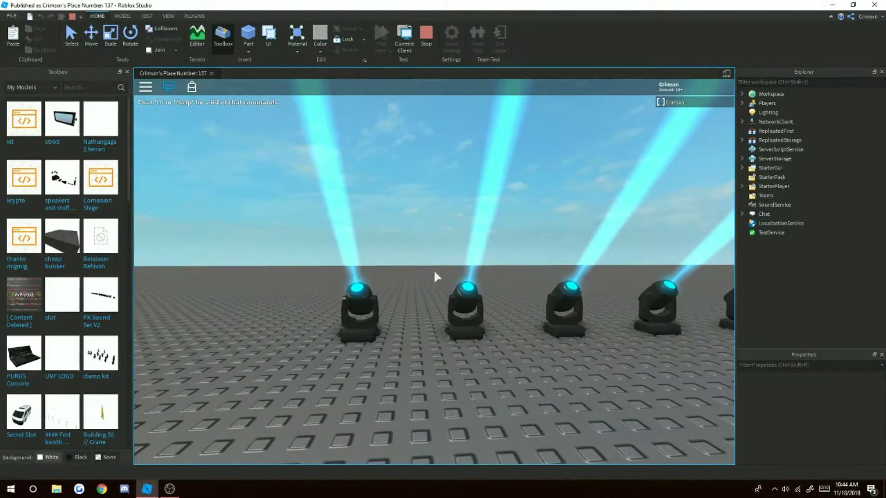
{"action": "key", "text": "s"}
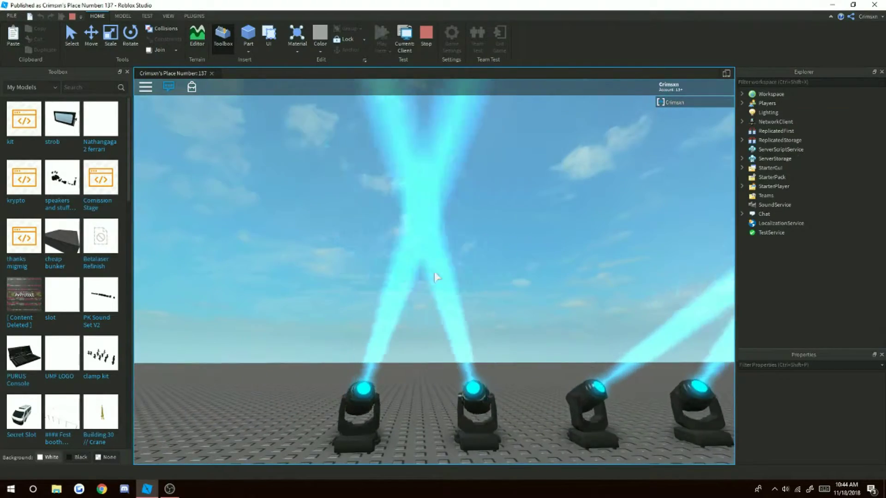
{"action": "key", "text": "d"}
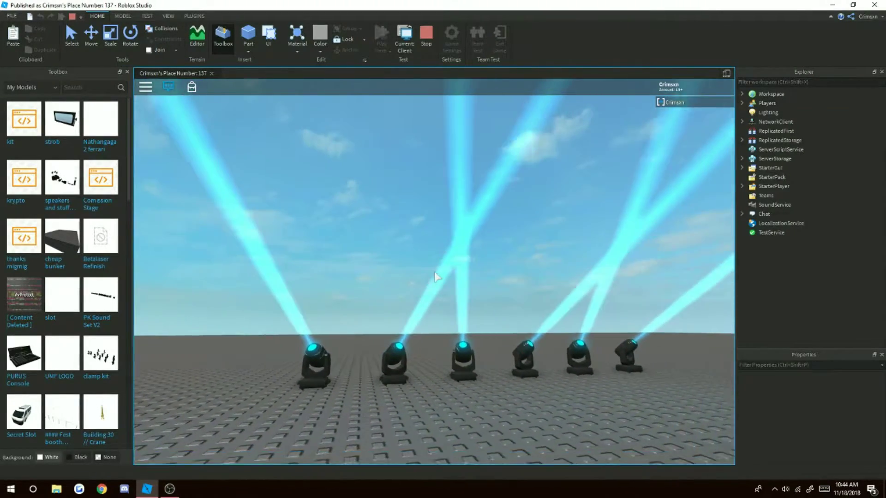
{"action": "key", "text": "Page_Down"}
{"action": "key", "text": "Page_Down"}
{"action": "key", "text": "Page_Down"}
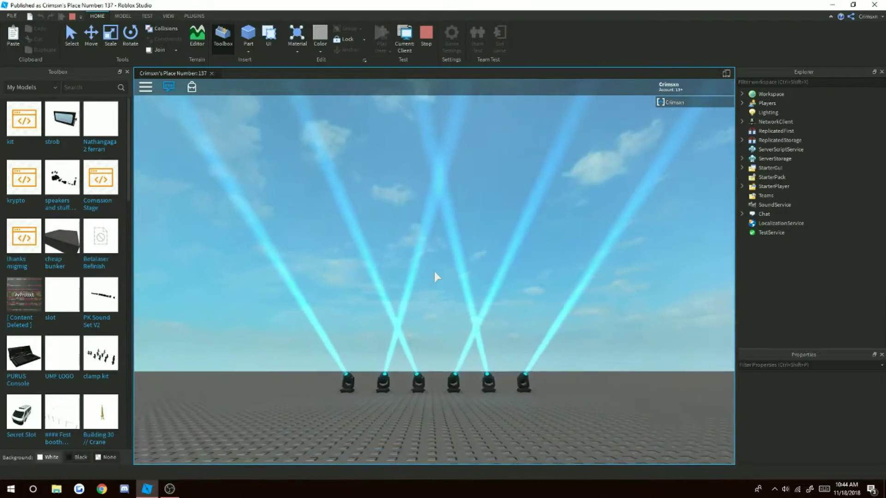
{"action": "scroll", "coordinate": [433, 271], "scroll_direction": "down", "scroll_amount": 2}
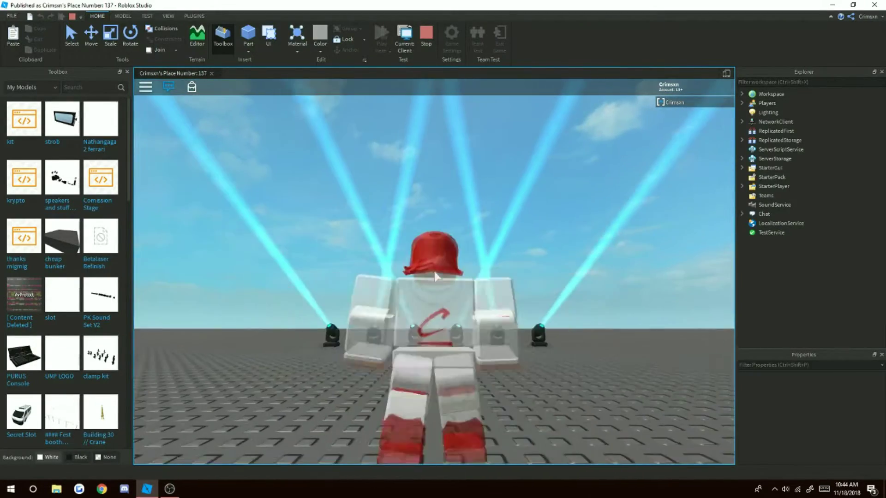
Watch the beam patterns of all six lights from the front and end the play test.
{"action": "scroll", "coordinate": [433, 272], "scroll_direction": "up", "scroll_amount": 2}
{"action": "key", "text": "s"}
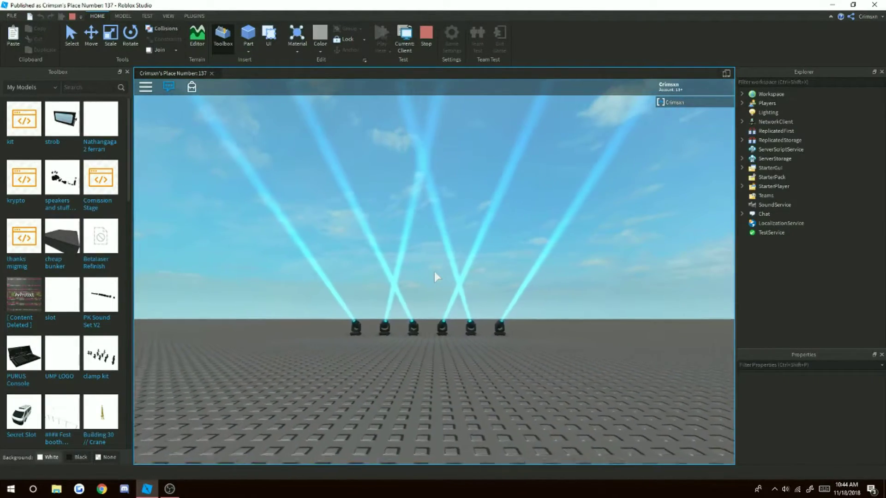
{"action": "key", "text": "w"}
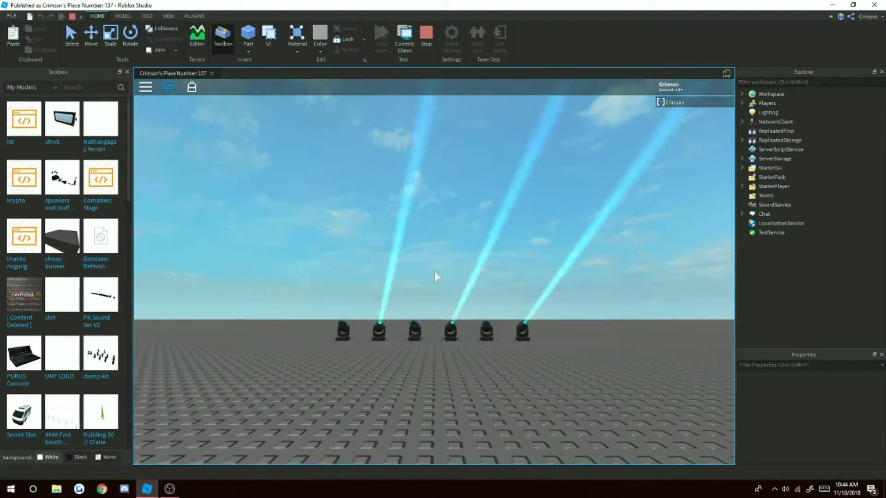
{"action": "key", "text": "w"}
{"action": "key", "text": "s"}
{"action": "key", "text": "d"}
{"action": "key", "text": "s"}
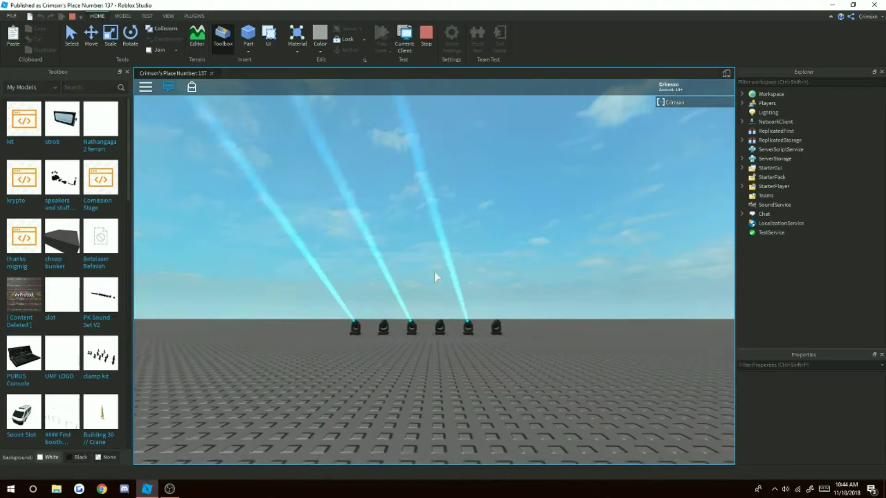
{"action": "key", "text": "w"}
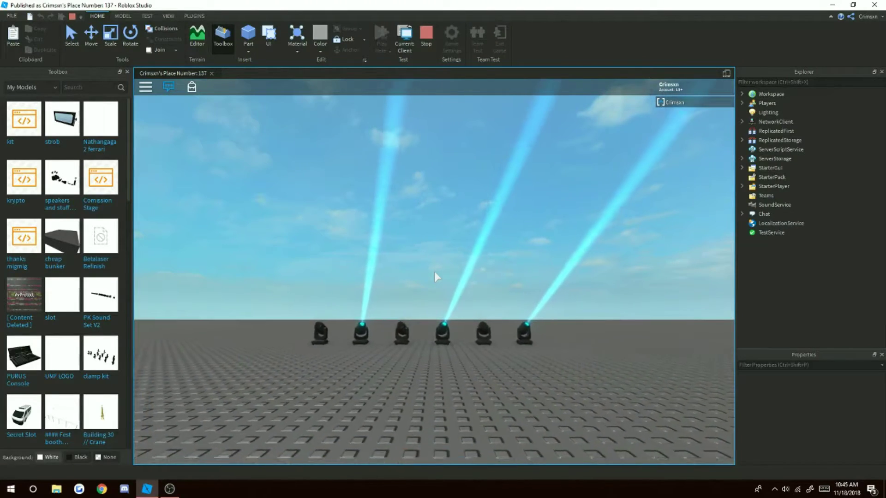
{"action": "scroll", "coordinate": [433, 271], "scroll_direction": "down", "scroll_amount": 3}
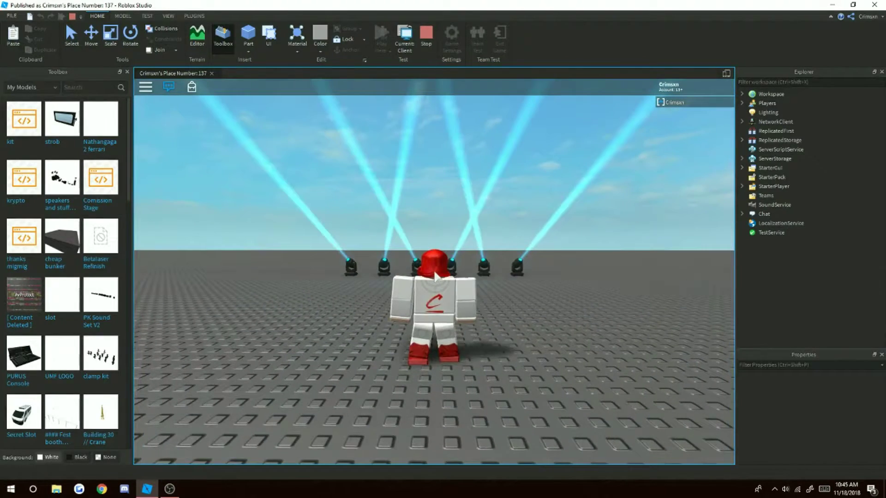
{"action": "right_click_drag", "start_coordinate": [435, 272], "coordinate": [434, 281]}
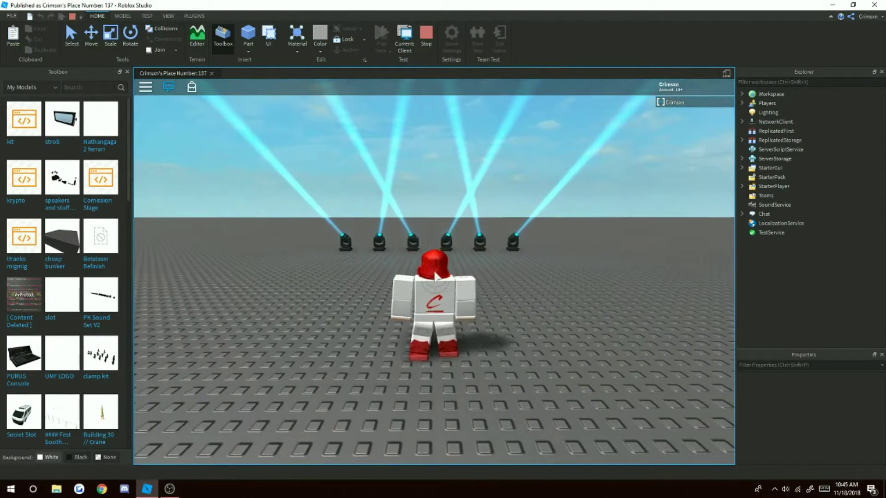
{"action": "key", "text": "w"}
{"action": "left_click", "coordinate": [423, 43]}
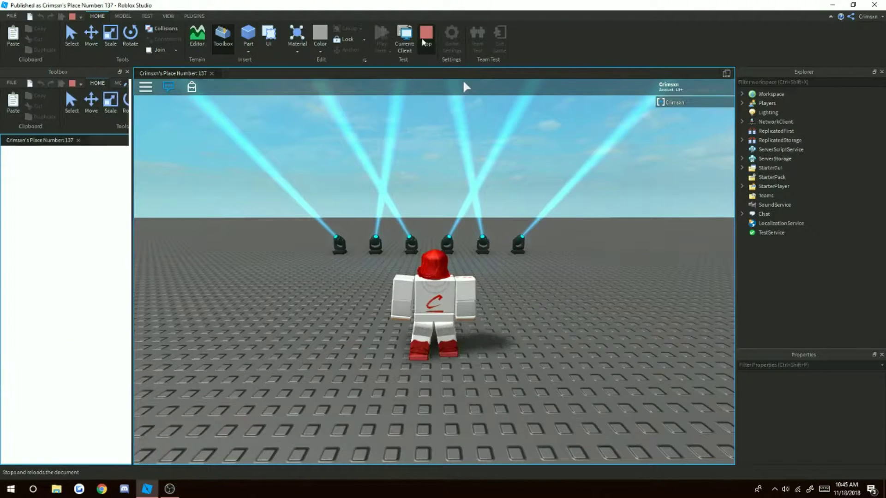
Reposition the PURUS v1.2b console on the baseplate in front of the row of lights.
{"action": "right_click_drag", "start_coordinate": [495, 307], "coordinate": [496, 328]}
{"action": "key", "text": "s"}
{"action": "key", "text": "a"}
{"action": "left_click_drag", "start_coordinate": [330, 386], "coordinate": [357, 385]}
{"action": "key", "text": "s"}
{"action": "key", "text": "d"}
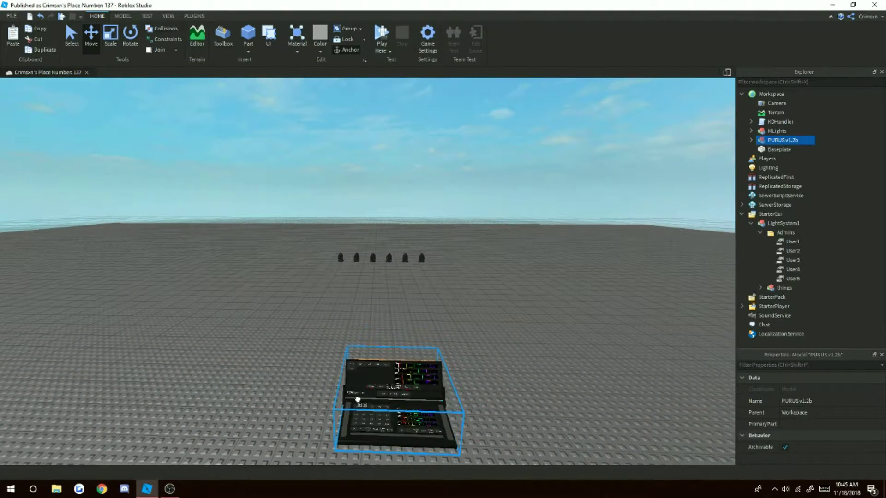
{"action": "left_click", "coordinate": [498, 352]}
Move the Components and Console folders out of the PURUS v1.2b model into Workspace.
{"action": "key", "text": "w"}
{"action": "right_click_drag", "start_coordinate": [498, 352], "coordinate": [502, 325]}
{"action": "left_click", "coordinate": [503, 324]}
{"action": "left_click", "coordinate": [751, 140]}
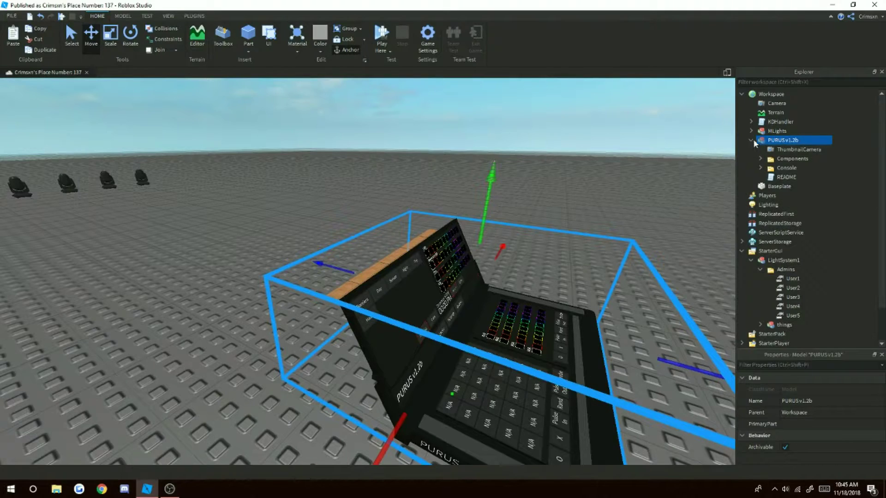
{"action": "left_click", "coordinate": [789, 159]}
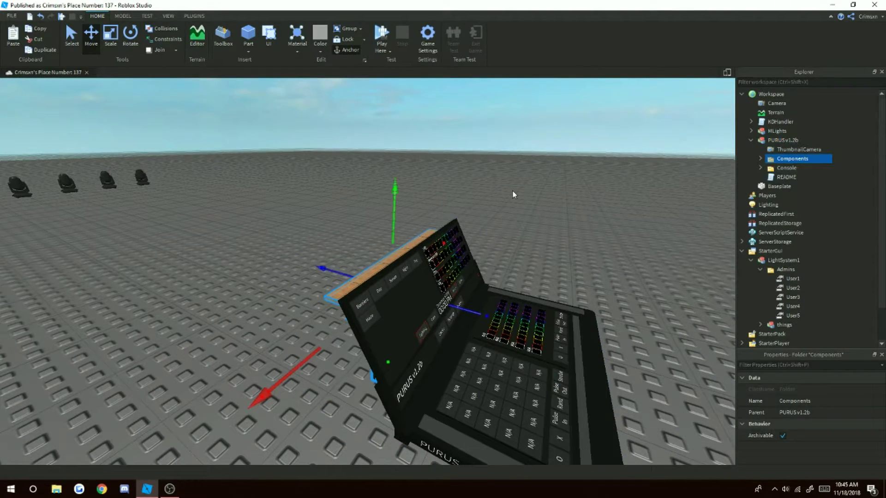
{"action": "key", "text": "f"}
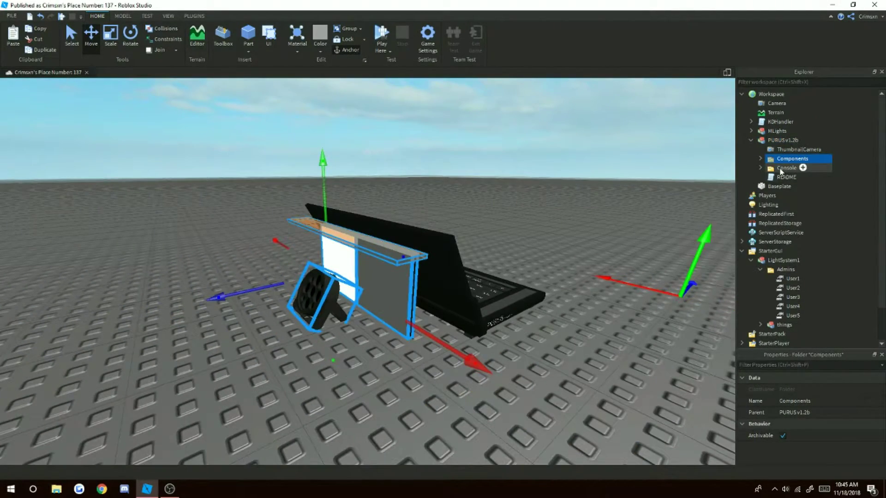
{"action": "left_click", "coordinate": [785, 168], "text": "ctrl"}
{"action": "key", "text": "f"}
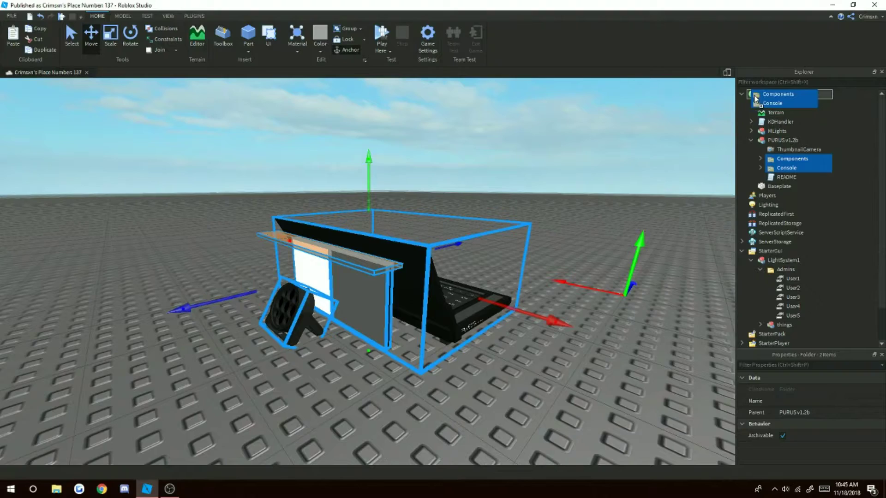
{"action": "left_click", "coordinate": [595, 145]}
{"action": "right_click_drag", "start_coordinate": [595, 145], "coordinate": [595, 145]}
{"action": "scroll", "coordinate": [595, 145], "scroll_direction": "down", "scroll_amount": 3}
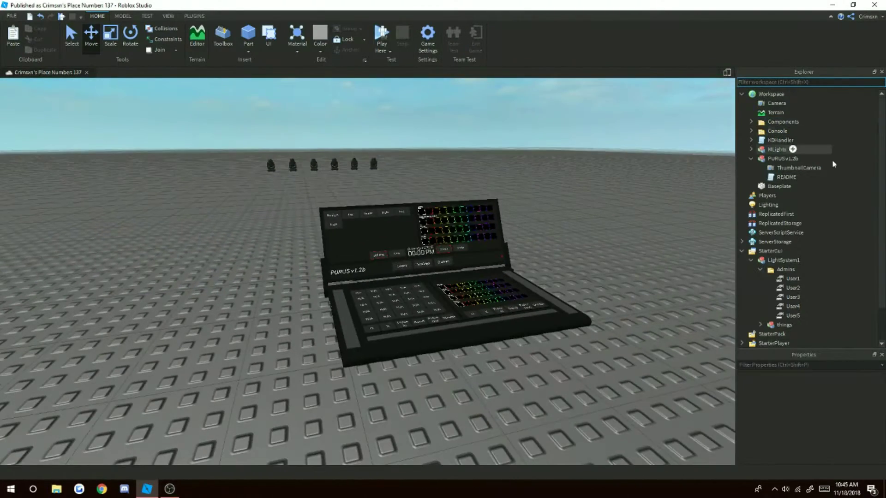
Open the README script of PURUS v1.2b, read its setup instructions and close it.
{"action": "double_click", "coordinate": [784, 177]}
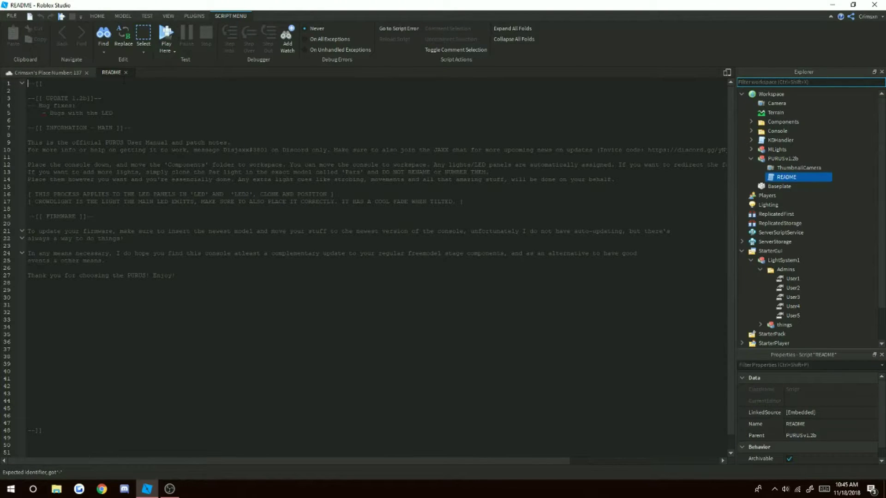
{"action": "left_click", "coordinate": [126, 73]}
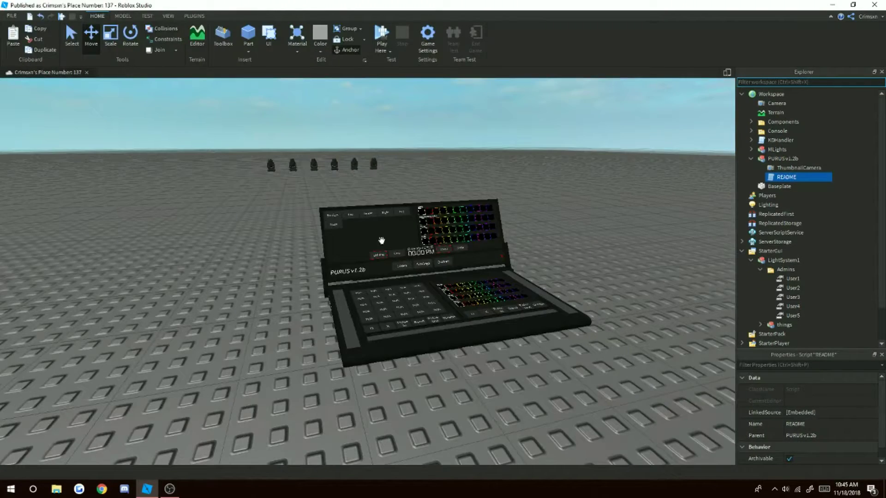
{"action": "right_click_drag", "start_coordinate": [545, 193], "coordinate": [550, 189]}
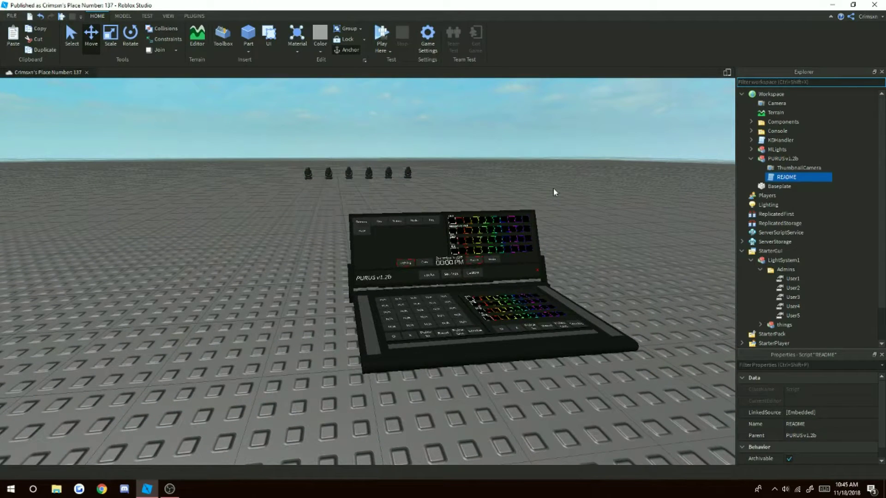
{"action": "right_click_drag", "start_coordinate": [546, 212], "coordinate": [544, 208]}
Delete the ThumbnailCamera from the PURUS v1.2b model.
{"action": "key", "text": "d"}
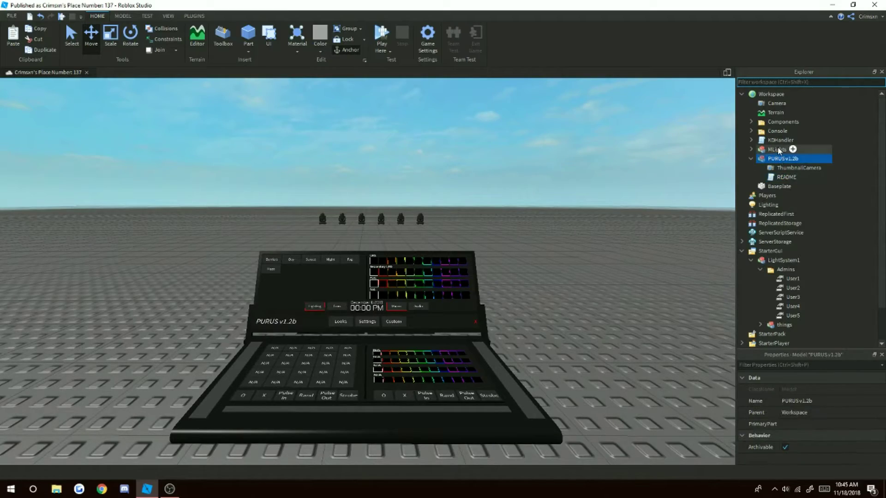
{"action": "key", "text": "w"}
{"action": "right_click_drag", "start_coordinate": [613, 163], "coordinate": [614, 163]}
{"action": "key", "text": "s"}
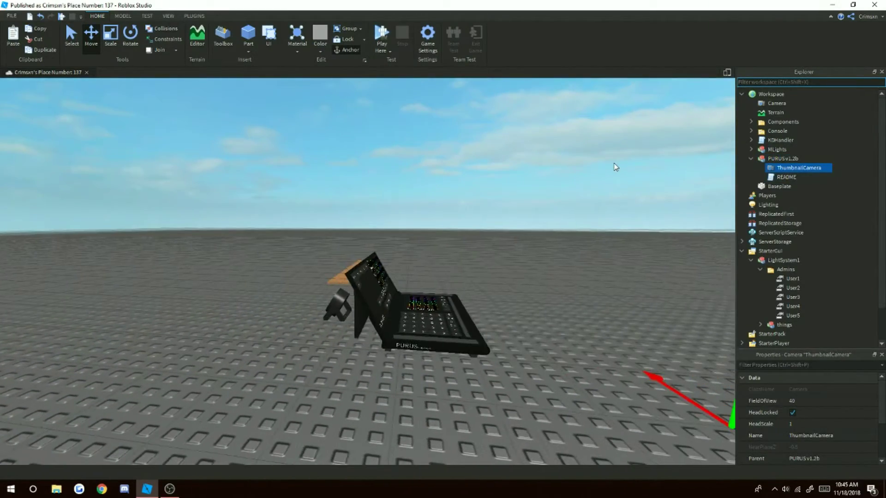
{"action": "key", "text": "Delete"}
{"action": "key", "text": "d"}
{"action": "right_click_drag", "start_coordinate": [669, 158], "coordinate": [669, 157]}
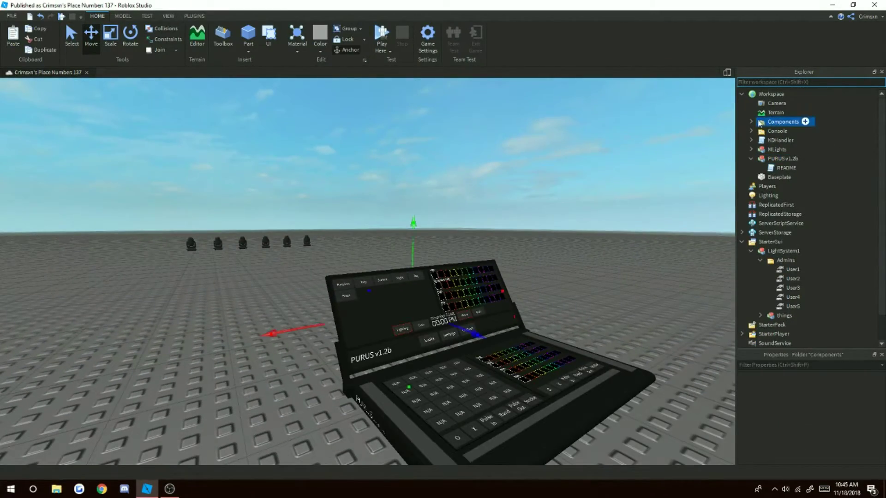
Inspect the LED, LED2, Pars and CrowdLight objects inside the Components folder and locate them in the scene.
{"action": "key", "text": "f"}
{"action": "left_click", "coordinate": [751, 122]}
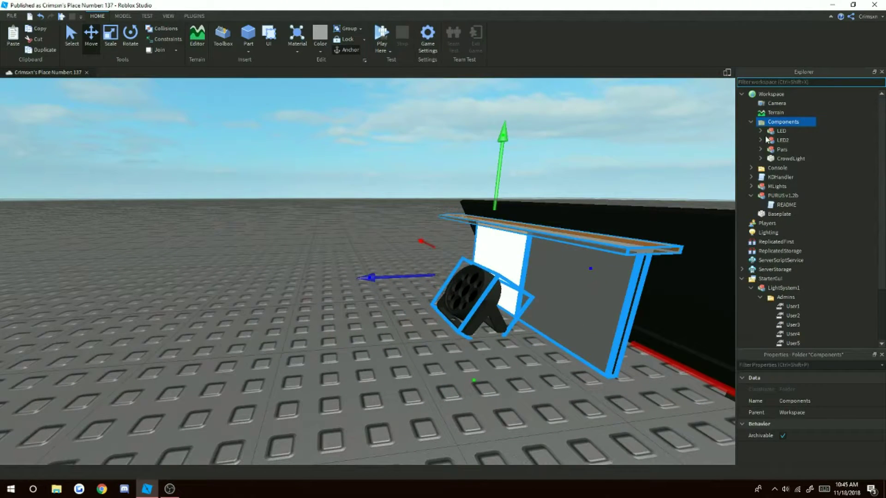
{"action": "left_click", "coordinate": [779, 131]}
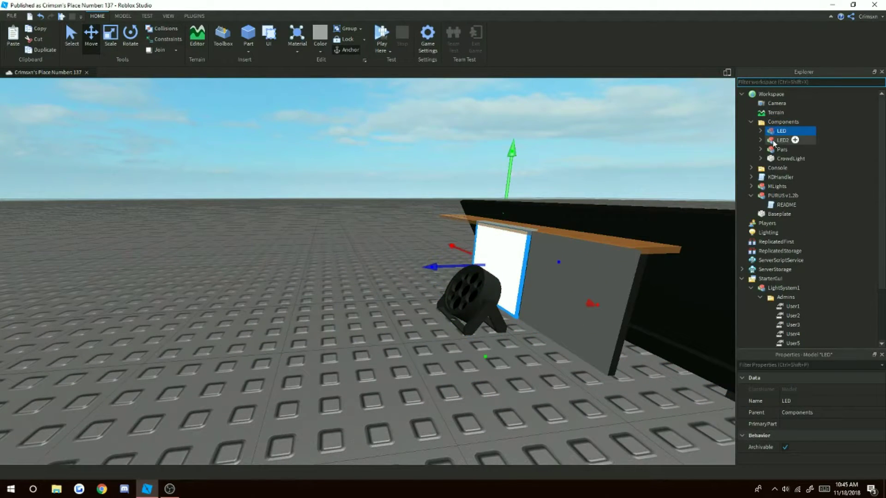
{"action": "left_click", "coordinate": [773, 140]}
{"action": "left_click", "coordinate": [779, 149]}
{"action": "key", "text": "f"}
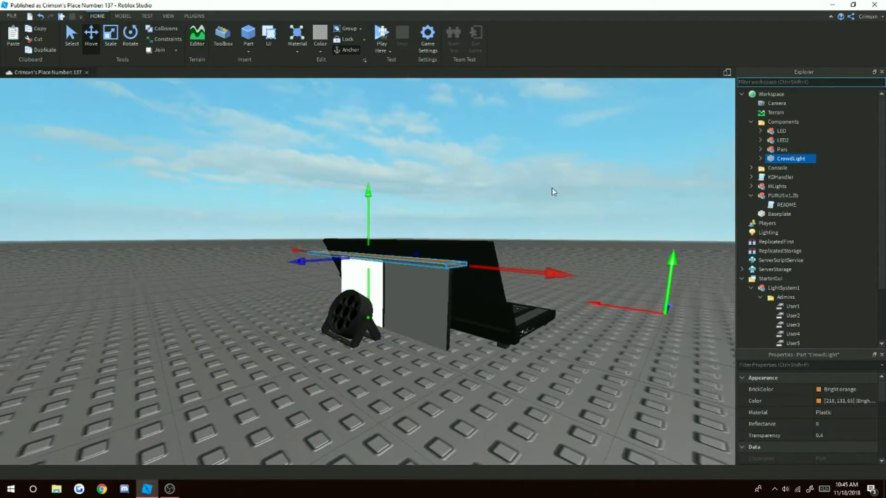
{"action": "key", "text": "f"}
{"action": "left_click", "coordinate": [781, 132]}
{"action": "key", "text": "f"}
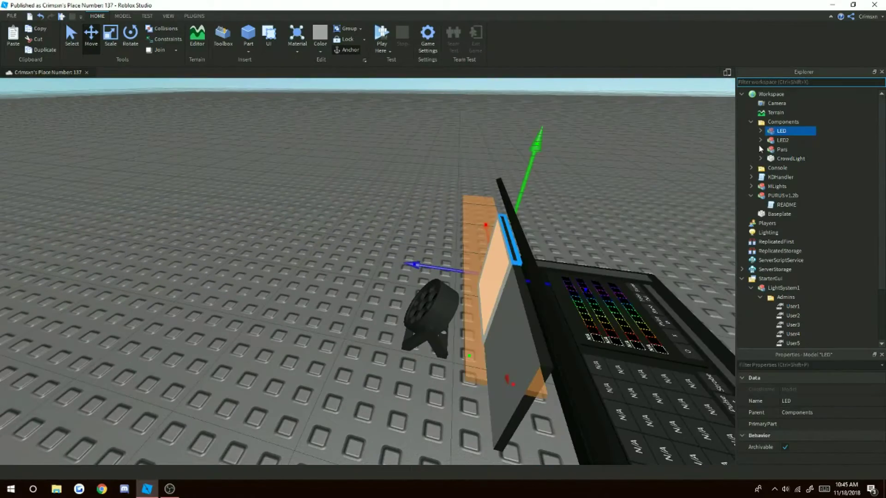
Move the Panel of the LED model away from the console to the row of moving lights.
{"action": "left_click", "coordinate": [760, 131]}
{"action": "left_click", "coordinate": [792, 139]}
{"action": "key", "text": "f"}
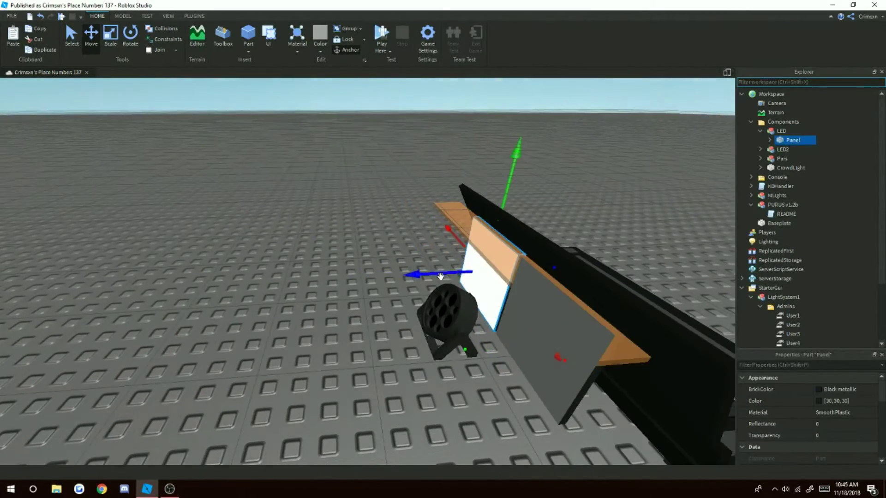
{"action": "left_click_drag", "start_coordinate": [441, 275], "coordinate": [211, 267]}
{"action": "right_click_drag", "start_coordinate": [212, 267], "coordinate": [214, 267]}
{"action": "key", "text": "s"}
{"action": "left_click_drag", "start_coordinate": [445, 311], "coordinate": [442, 310]}
{"action": "key", "text": "w"}
{"action": "right_click_drag", "start_coordinate": [442, 311], "coordinate": [442, 312]}
{"action": "key", "text": "s"}
{"action": "key", "text": "a"}
Rotate the LED panel so its white face points toward the console.
{"action": "left_click", "coordinate": [130, 36]}
{"action": "key", "text": "w"}
{"action": "right_click_drag", "start_coordinate": [456, 190], "coordinate": [454, 190]}
{"action": "key", "text": "s"}
{"action": "left_click_drag", "start_coordinate": [528, 272], "coordinate": [303, 276]}
{"action": "key", "text": "w"}
{"action": "right_click_drag", "start_coordinate": [302, 276], "coordinate": [303, 275]}
{"action": "key", "text": "s"}
{"action": "scroll", "coordinate": [303, 276], "scroll_direction": "down", "scroll_amount": 5}
Stretch the LED panel upward into a tall, narrow column behind the moving lights.
{"action": "key", "text": "ctrl+3"}
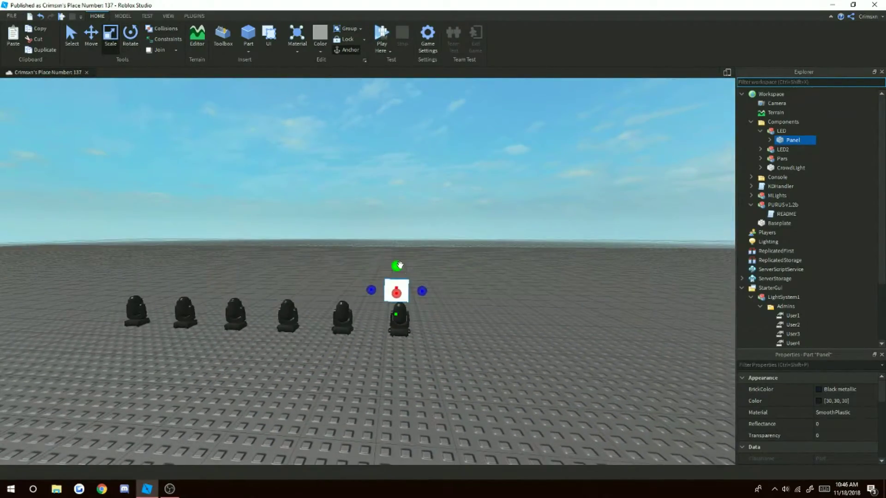
{"action": "left_click_drag", "start_coordinate": [395, 264], "coordinate": [394, 201]}
{"action": "right_click_drag", "start_coordinate": [399, 143], "coordinate": [401, 146]}
{"action": "key", "text": "w"}
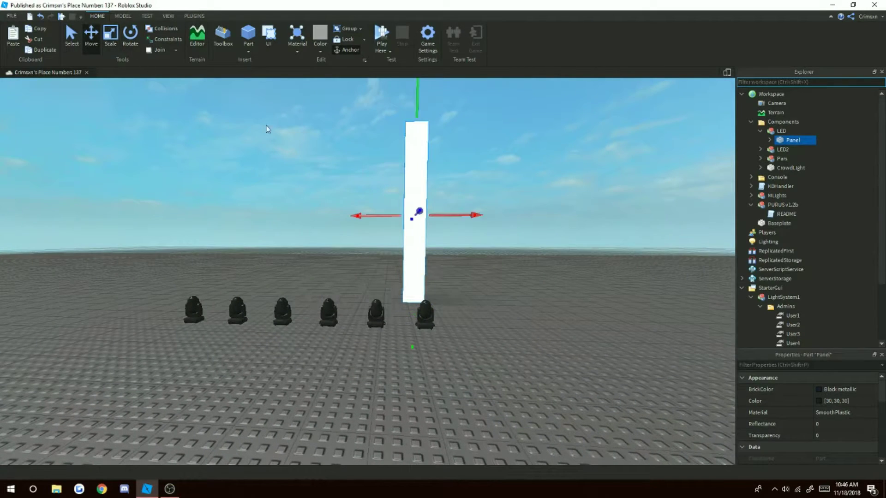
Duplicate the tall LED panel twice and space the three columns evenly behind the moving lights.
{"action": "key", "text": "a"}
{"action": "left_click_drag", "start_coordinate": [462, 216], "coordinate": [418, 220]}
{"action": "key", "text": "ctrl+d"}
{"action": "key", "text": "a"}
{"action": "right_click_drag", "start_coordinate": [470, 185], "coordinate": [471, 179]}
{"action": "key", "text": "s"}
{"action": "left_click", "coordinate": [471, 179]}
{"action": "key", "text": "w"}
{"action": "key", "text": "a"}
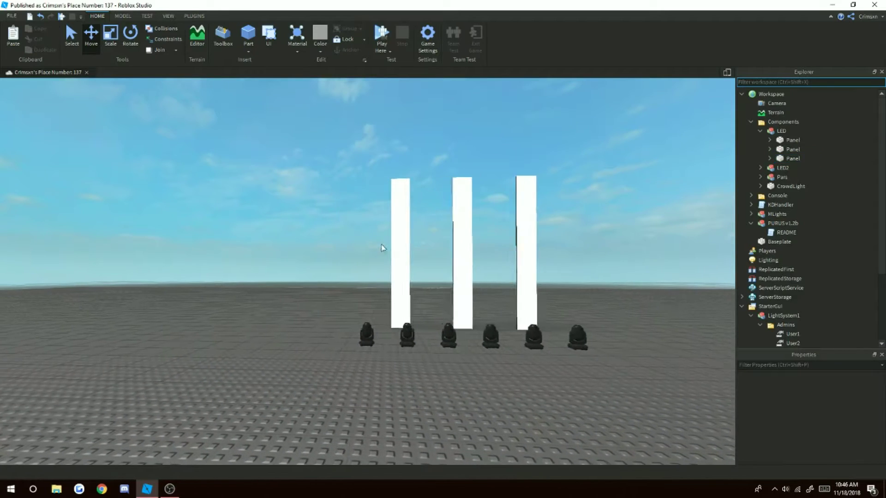
Add a fourth Panel to the LED model and place it at the same spacing beside the outer column.
{"action": "left_click", "coordinate": [404, 253]}
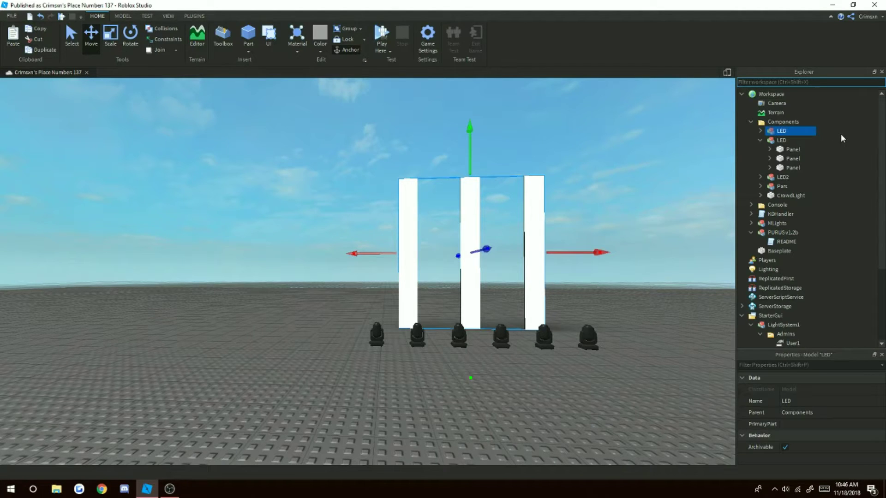
{"action": "left_click", "coordinate": [792, 158]}
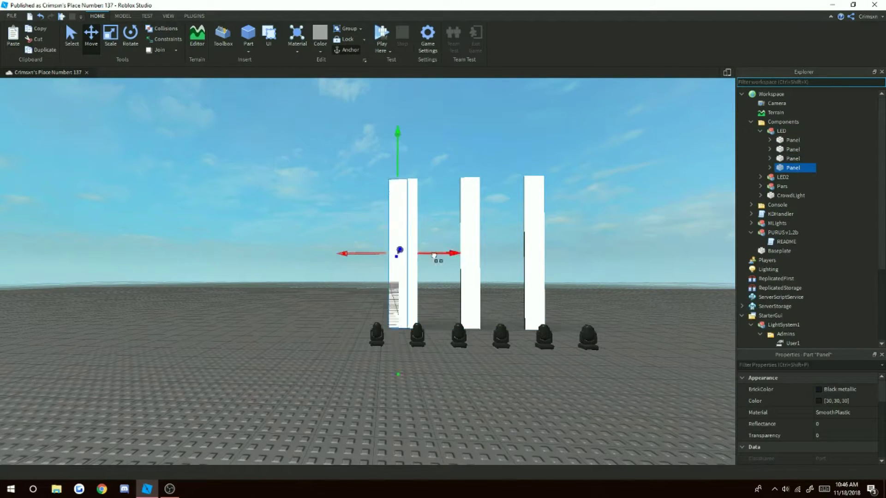
{"action": "left_click_drag", "start_coordinate": [387, 262], "coordinate": [393, 261]}
{"action": "left_click", "coordinate": [368, 204]}
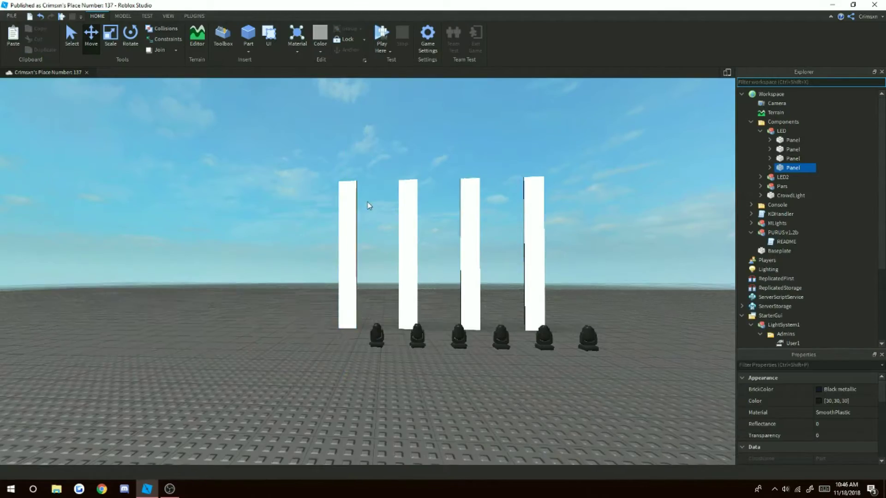
Move the Panel of the LED2 model from the console to the row of white LED columns.
{"action": "key", "text": "s"}
{"action": "key", "text": "w"}
{"action": "key", "text": "a"}
{"action": "key", "text": "w"}
{"action": "right_click_drag", "start_coordinate": [368, 203], "coordinate": [369, 202]}
{"action": "key", "text": "s"}
{"action": "right_click_drag", "start_coordinate": [513, 314], "coordinate": [513, 315]}
{"action": "key", "text": "d"}
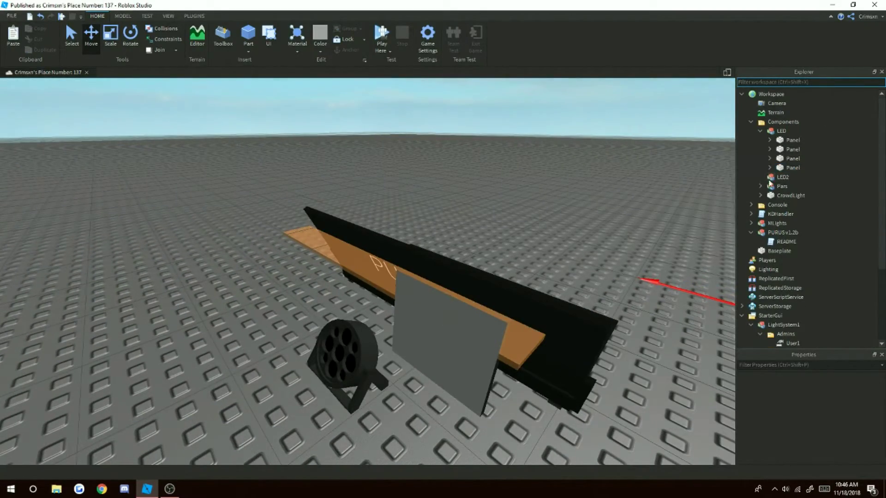
{"action": "left_click", "coordinate": [761, 177]}
{"action": "left_click", "coordinate": [784, 187]}
{"action": "left_click_drag", "start_coordinate": [412, 354], "coordinate": [301, 291]}
{"action": "right_click_drag", "start_coordinate": [300, 290], "coordinate": [300, 291]}
{"action": "key", "text": "w"}
{"action": "left_click_drag", "start_coordinate": [300, 291], "coordinate": [273, 298]}
{"action": "key", "text": "d"}
{"action": "right_click_drag", "start_coordinate": [273, 298], "coordinate": [273, 299]}
{"action": "key", "text": "w"}
Rotate the LED2 panel to face the console and stretch it into a column as tall as the white ones.
{"action": "left_click", "coordinate": [136, 40]}
{"action": "key", "text": "w"}
{"action": "key", "text": "s"}
{"action": "right_click_drag", "start_coordinate": [500, 254], "coordinate": [500, 253]}
{"action": "left_click_drag", "start_coordinate": [497, 235], "coordinate": [210, 281]}
{"action": "right_click_drag", "start_coordinate": [210, 281], "coordinate": [210, 282]}
{"action": "key", "text": "s"}
{"action": "left_click", "coordinate": [88, 41]}
{"action": "right_click_drag", "start_coordinate": [362, 239], "coordinate": [362, 239]}
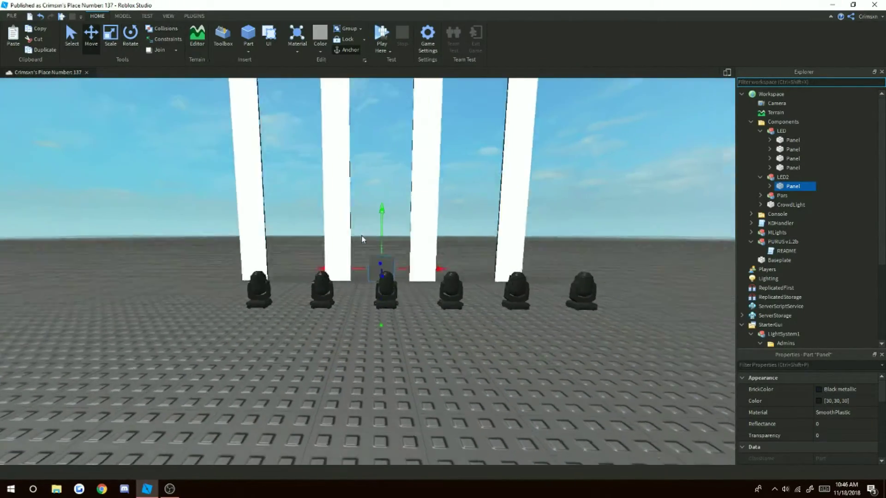
{"action": "scroll", "coordinate": [362, 239], "scroll_direction": "down", "scroll_amount": 3}
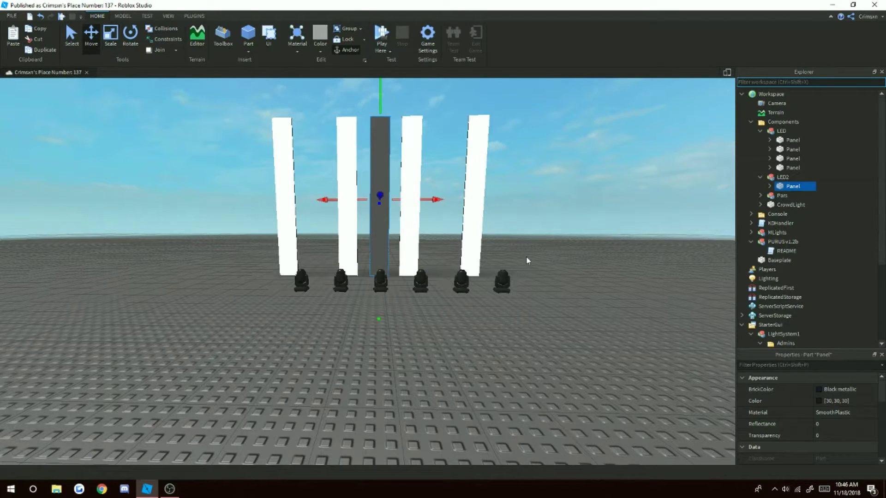
Duplicate the gray LED2 column so that one of three stands in each gap between the white LED columns.
{"action": "mouse_move", "coordinate": [421, 195]}
{"action": "left_mouse_down"}
{"action": "mouse_move", "coordinate": [452, 202]}
{"action": "mouse_move", "coordinate": [405, 210]}
{"action": "mouse_move", "coordinate": [414, 205]}
{"action": "left_mouse_up"}
{"action": "key", "text": "ctrl+d"}
{"action": "key", "text": "a"}
{"action": "key", "text": "s"}
{"action": "left_click", "coordinate": [524, 177]}
{"action": "right_click_drag", "start_coordinate": [525, 177], "coordinate": [523, 178]}
{"action": "key", "text": "s"}
{"action": "key", "text": "w"}
{"action": "key", "text": "s"}
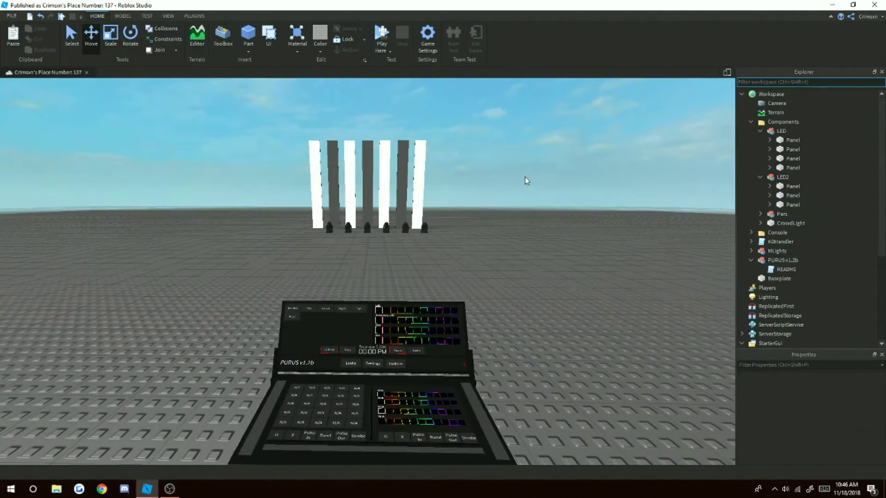
Collapse the LED and LED2 models and move the CrowdLight between the LED columns and the moving lights.
{"action": "left_click", "coordinate": [759, 177]}
{"action": "left_click", "coordinate": [760, 131]}
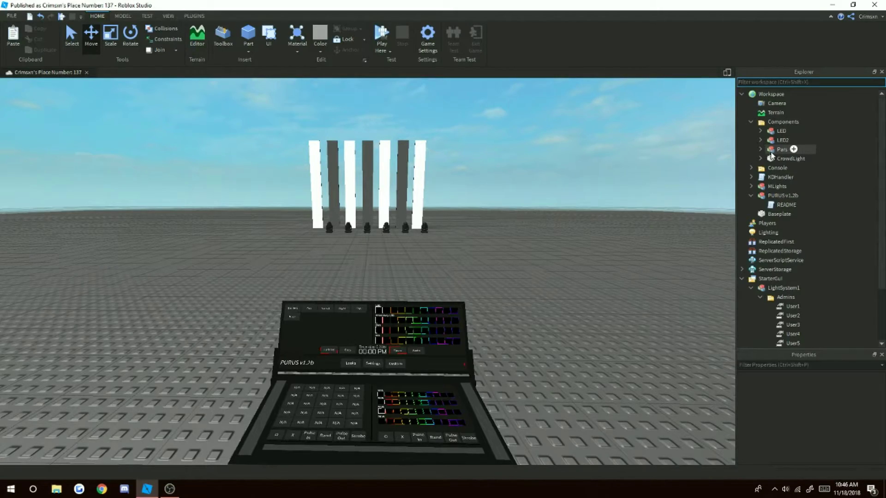
{"action": "right_click_drag", "start_coordinate": [614, 212], "coordinate": [613, 210]}
{"action": "key", "text": "w"}
{"action": "key", "text": "s"}
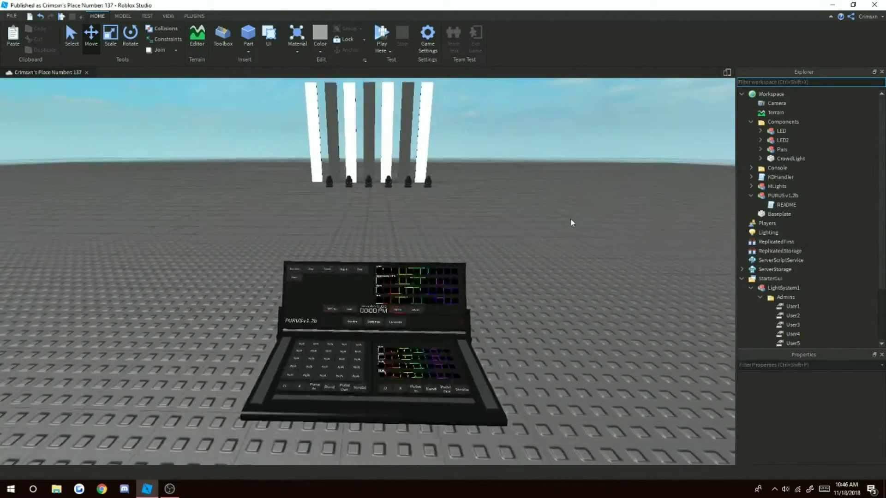
{"action": "key", "text": "w"}
{"action": "right_click_drag", "start_coordinate": [471, 186], "coordinate": [470, 185]}
{"action": "key", "text": "a"}
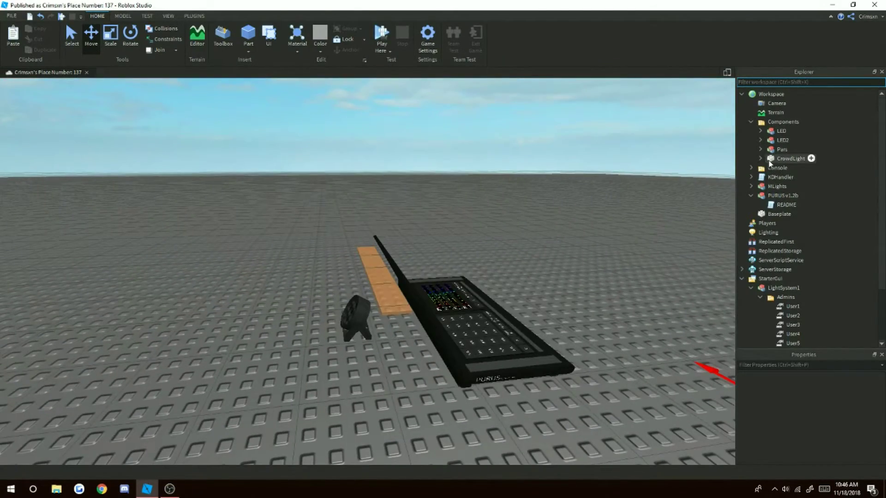
{"action": "left_click_drag", "start_coordinate": [341, 272], "coordinate": [291, 263]}
{"action": "right_click_drag", "start_coordinate": [291, 263], "coordinate": [290, 263]}
{"action": "key", "text": "w"}
{"action": "left_click_drag", "start_coordinate": [291, 264], "coordinate": [251, 276]}
{"action": "right_click_drag", "start_coordinate": [292, 265], "coordinate": [292, 264]}
{"action": "right_click_drag", "start_coordinate": [223, 291], "coordinate": [224, 291]}
{"action": "key", "text": "s"}
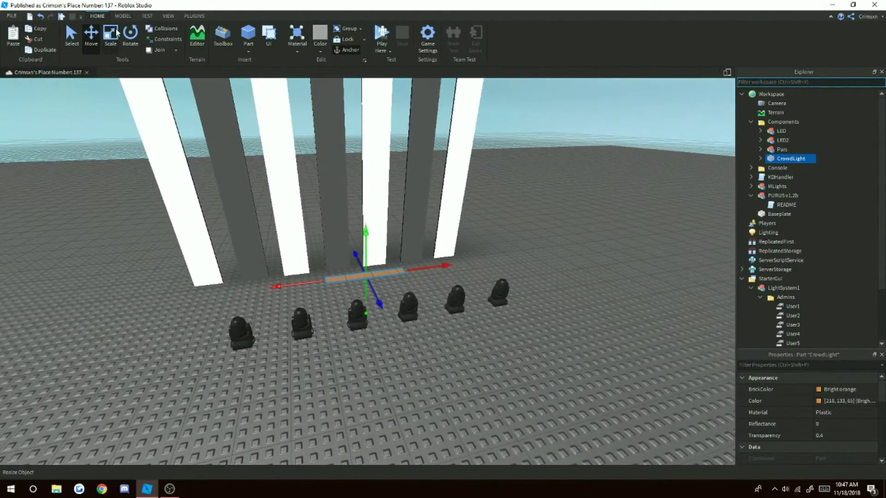
Widen the CrowdLight part to span the full row of LED columns.
{"action": "key", "text": "a"}
{"action": "left_click_drag", "start_coordinate": [309, 284], "coordinate": [264, 308]}
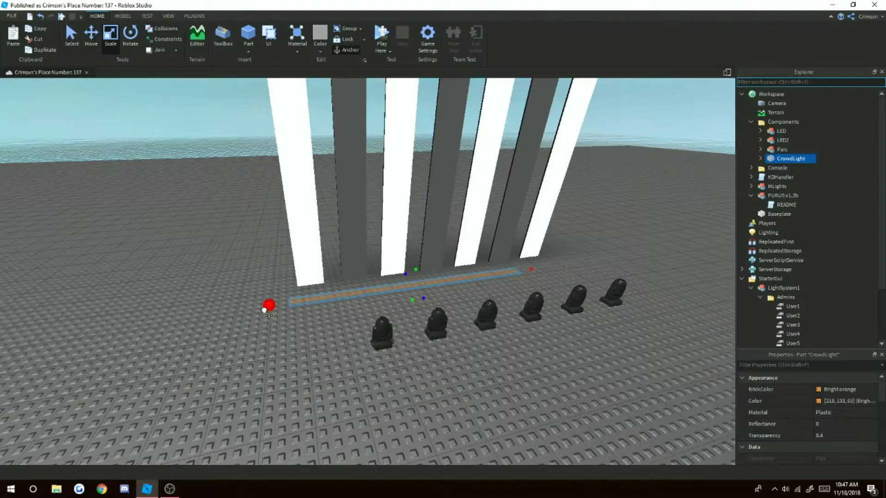
{"action": "right_click_drag", "start_coordinate": [264, 308], "coordinate": [264, 308]}
{"action": "key", "text": "d"}
{"action": "key", "text": "s"}
Extend the CrowdLight's depth from the LED columns across the floor toward the console.
{"action": "left_click_drag", "start_coordinate": [352, 265], "coordinate": [443, 271]}
{"action": "right_click_drag", "start_coordinate": [416, 268], "coordinate": [417, 268]}
{"action": "key", "text": "d"}
{"action": "key", "text": "d"}
{"action": "left_click_drag", "start_coordinate": [392, 324], "coordinate": [613, 339]}
{"action": "key", "text": "s"}
{"action": "key", "text": "w"}
{"action": "key", "text": "a"}
{"action": "left_click_drag", "start_coordinate": [291, 308], "coordinate": [264, 306]}
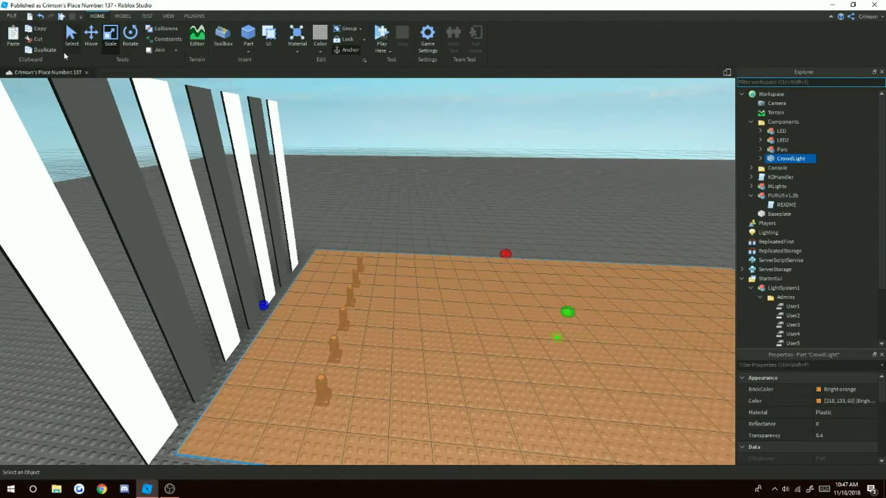
Raise the CrowdLight high above the moving lights and the console.
{"action": "left_click", "coordinate": [92, 37]}
{"action": "key", "text": "d"}
{"action": "right_click_drag", "start_coordinate": [350, 256], "coordinate": [350, 256]}
{"action": "scroll", "coordinate": [350, 256], "scroll_direction": "down", "scroll_amount": 5}
{"action": "left_click_drag", "start_coordinate": [409, 298], "coordinate": [402, 238]}
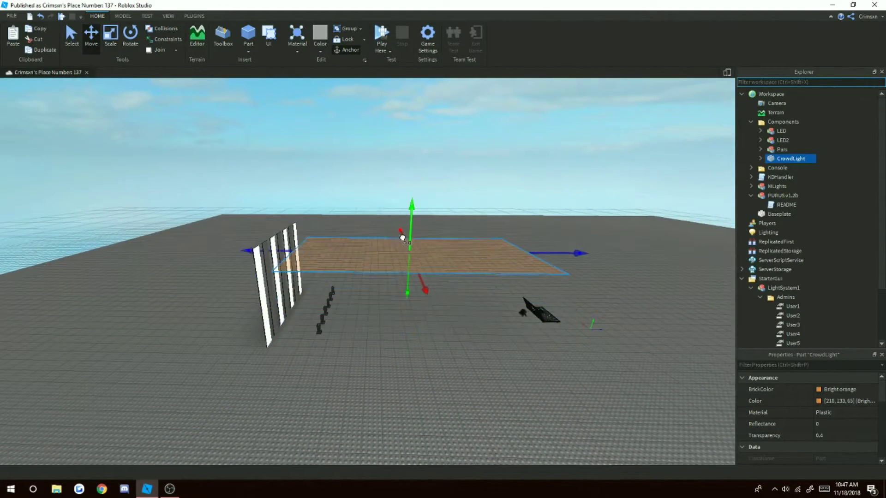
{"action": "scroll", "coordinate": [402, 237], "scroll_direction": "up", "scroll_amount": 5}
{"action": "right_click_drag", "start_coordinate": [402, 237], "coordinate": [402, 237]}
{"action": "key", "text": "s"}
Set the color of the CrowdLight's SurfaceLight to light gray [238, 238, 238] and check its glow on the floor.
{"action": "left_click", "coordinate": [760, 158]}
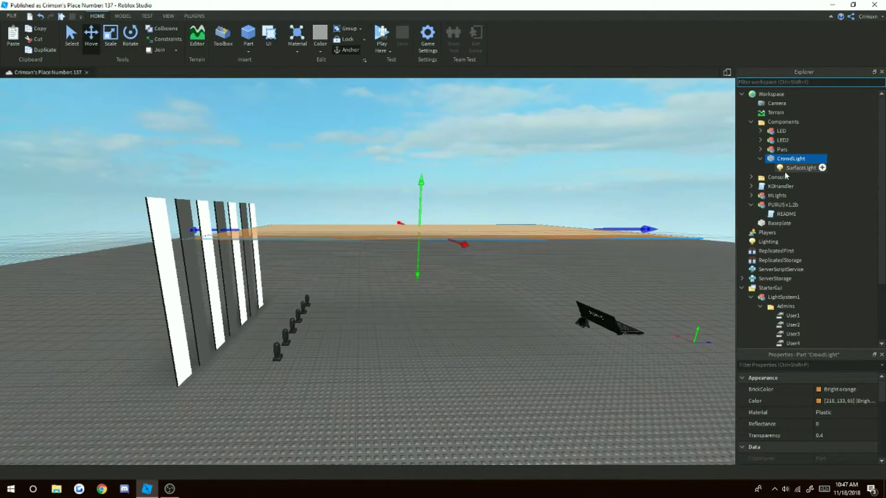
{"action": "scroll", "coordinate": [822, 406], "scroll_direction": "down", "scroll_amount": 2}
{"action": "scroll", "coordinate": [796, 395], "scroll_direction": "up", "scroll_amount": 2}
{"action": "scroll", "coordinate": [796, 395], "scroll_direction": "down", "scroll_amount": 2}
{"action": "scroll", "coordinate": [794, 395], "scroll_direction": "up", "scroll_amount": 2}
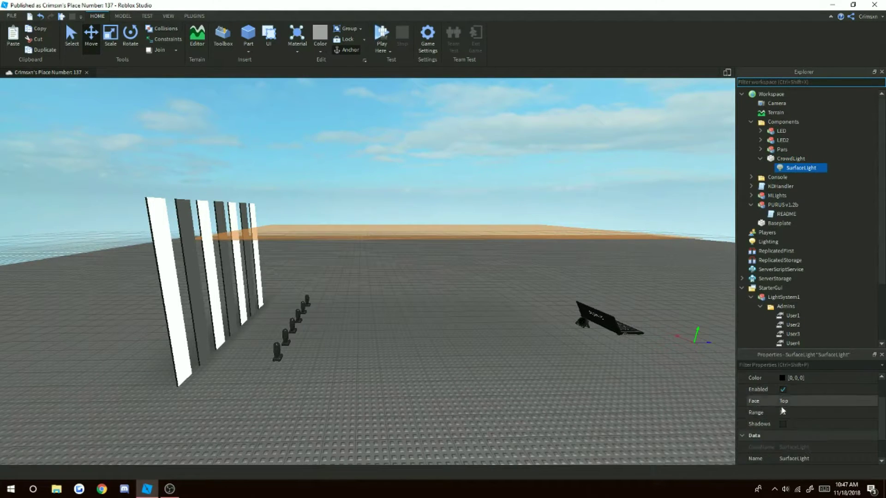
{"action": "scroll", "coordinate": [587, 366], "scroll_direction": "up", "scroll_amount": 5}
{"action": "left_click", "coordinate": [784, 377]}
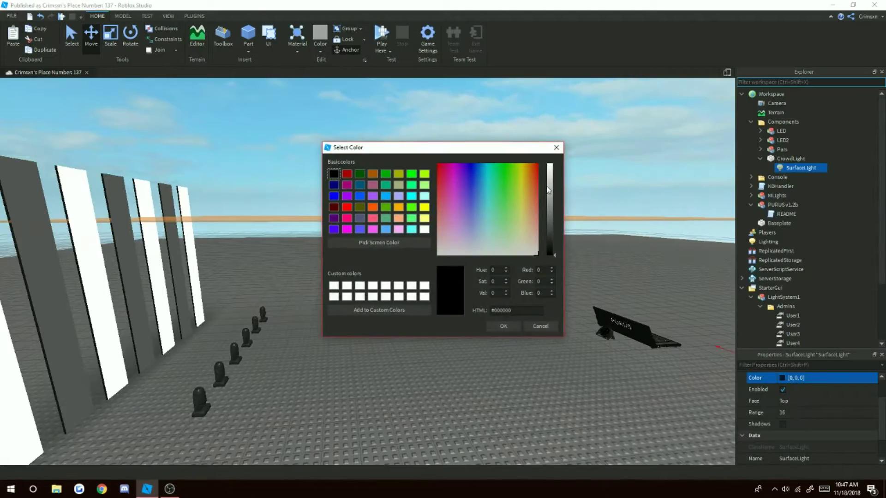
{"action": "left_click_drag", "start_coordinate": [549, 190], "coordinate": [553, 174]}
{"action": "left_click", "coordinate": [502, 329]}
{"action": "right_click_drag", "start_coordinate": [452, 258], "coordinate": [451, 260]}
{"action": "scroll", "coordinate": [451, 260], "scroll_direction": "down", "scroll_amount": 8}
{"action": "scroll", "coordinate": [450, 259], "scroll_direction": "up", "scroll_amount": 8}
{"action": "scroll", "coordinate": [451, 260], "scroll_direction": "down", "scroll_amount": 8}
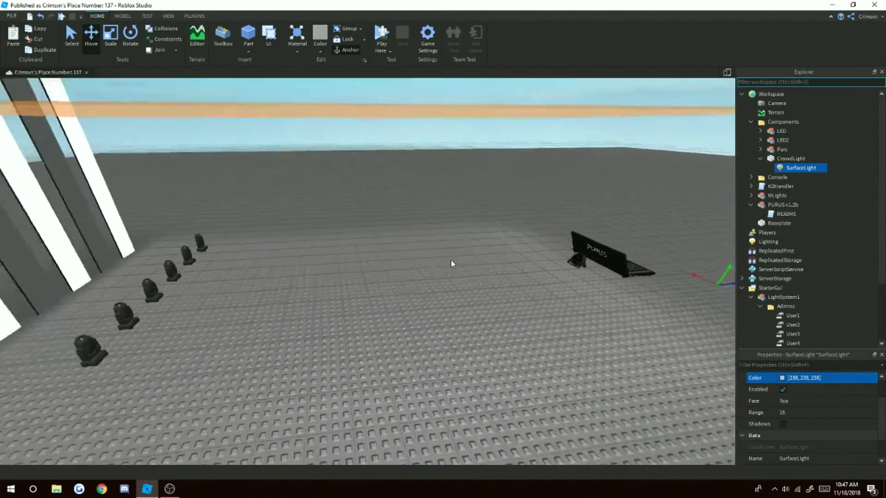
Turn off the grid display in the viewport.
{"action": "left_click", "coordinate": [168, 16]}
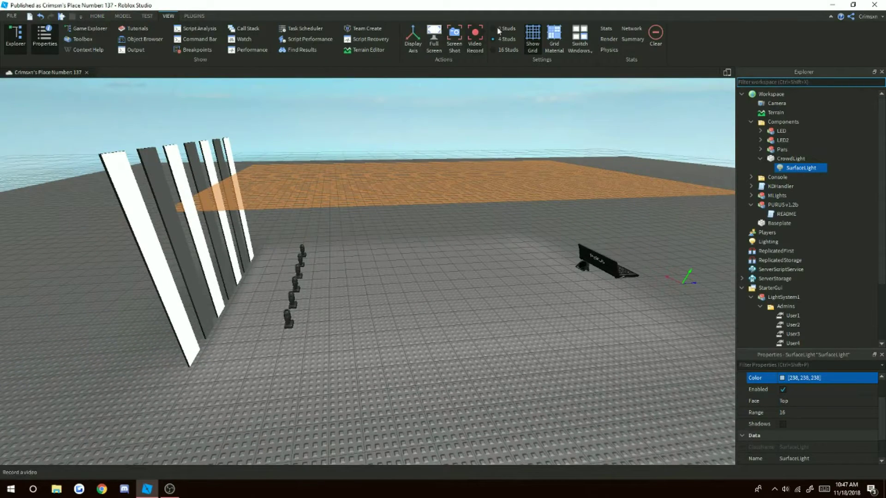
{"action": "left_click", "coordinate": [554, 44]}
{"action": "scroll", "coordinate": [500, 259], "scroll_direction": "up", "scroll_amount": 6}
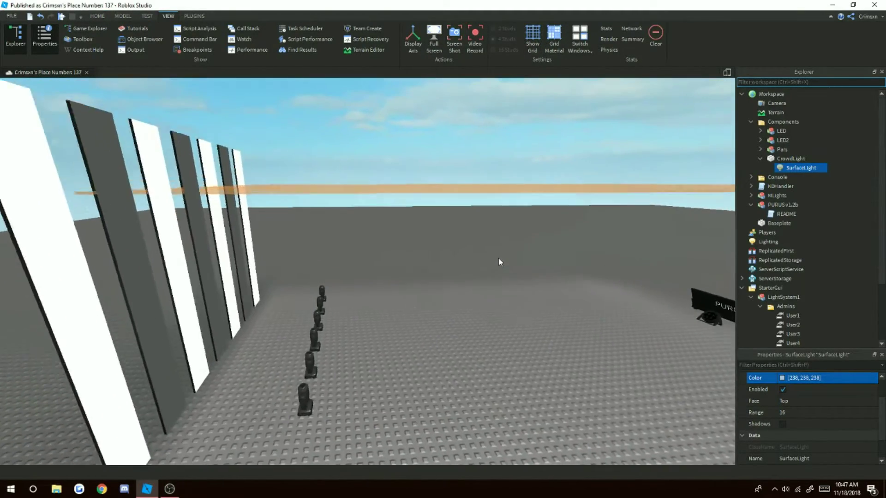
Lower the CrowdLight and tilt it 15 degrees so that it slopes down toward the LED columns.
{"action": "left_click", "coordinate": [428, 214]}
{"action": "left_click_drag", "start_coordinate": [534, 165], "coordinate": [528, 210]}
{"action": "key", "text": "d"}
{"action": "left_click", "coordinate": [122, 16]}
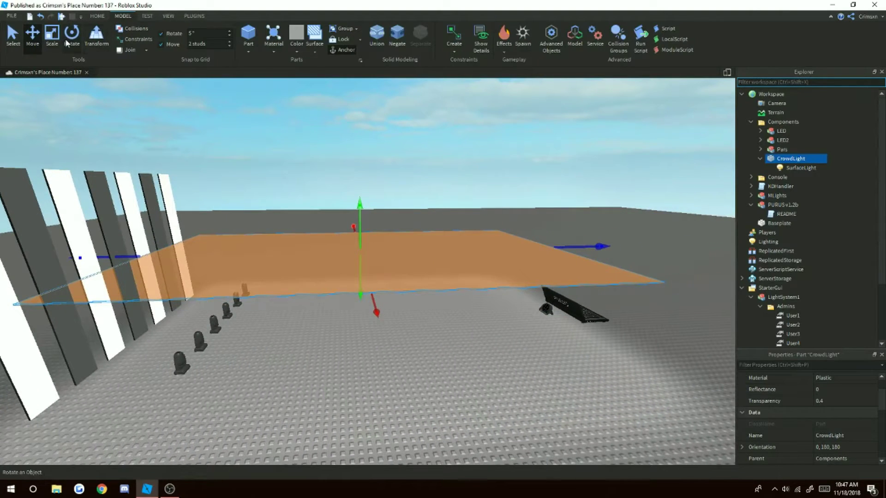
{"action": "scroll", "coordinate": [388, 136], "scroll_direction": "down", "scroll_amount": 5}
{"action": "left_click_drag", "start_coordinate": [521, 281], "coordinate": [516, 245]}
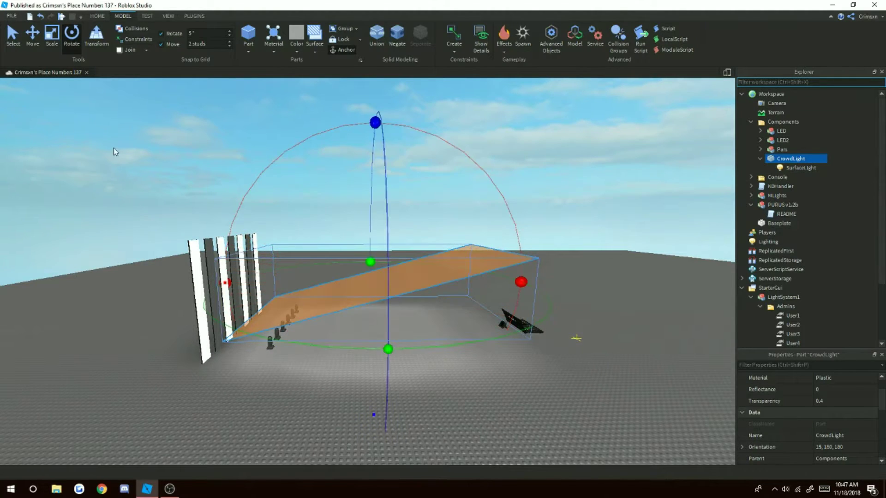
Reposition the tilted CrowdLight so its low edge meets the base of the LED columns.
{"action": "left_click", "coordinate": [32, 36]}
{"action": "left_click_drag", "start_coordinate": [509, 295], "coordinate": [494, 307]}
{"action": "left_click", "coordinate": [504, 253]}
{"action": "scroll", "coordinate": [504, 253], "scroll_direction": "up", "scroll_amount": 5}
{"action": "right_click_drag", "start_coordinate": [504, 254], "coordinate": [503, 252]}
Set the CrowdLight's transparency to 1 and check the lit floor from several angles.
{"action": "left_click", "coordinate": [440, 202]}
{"action": "scroll", "coordinate": [440, 202], "scroll_direction": "down", "scroll_amount": 5}
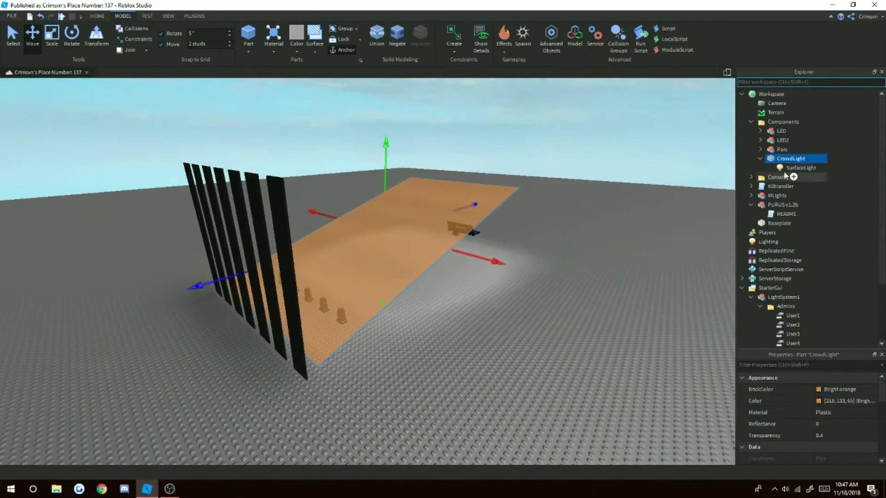
{"action": "left_click", "coordinate": [854, 438]}
{"action": "type", "text": "1"}
{"action": "key", "text": "Return"}
{"action": "left_click", "coordinate": [622, 401]}
{"action": "scroll", "coordinate": [621, 400], "scroll_direction": "up", "scroll_amount": 5}
{"action": "right_click_drag", "start_coordinate": [622, 404], "coordinate": [618, 398]}
{"action": "scroll", "coordinate": [620, 401], "scroll_direction": "down", "scroll_amount": 5}
{"action": "scroll", "coordinate": [620, 401], "scroll_direction": "up", "scroll_amount": 4}
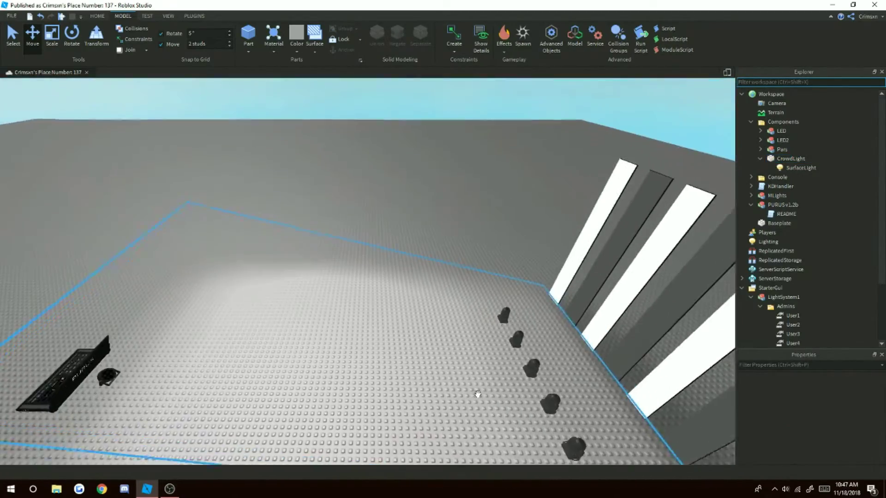
Set the brightness of the CrowdLight's SurfaceLight to 100.
{"action": "left_click", "coordinate": [474, 393]}
{"action": "right_click_drag", "start_coordinate": [475, 393], "coordinate": [474, 394]}
{"action": "scroll", "coordinate": [474, 394], "scroll_direction": "down", "scroll_amount": 5}
{"action": "left_click", "coordinate": [794, 169]}
{"action": "right_click_drag", "start_coordinate": [552, 331], "coordinate": [552, 333]}
{"action": "scroll", "coordinate": [552, 333], "scroll_direction": "up", "scroll_amount": 4}
{"action": "scroll", "coordinate": [553, 336], "scroll_direction": "down", "scroll_amount": 3}
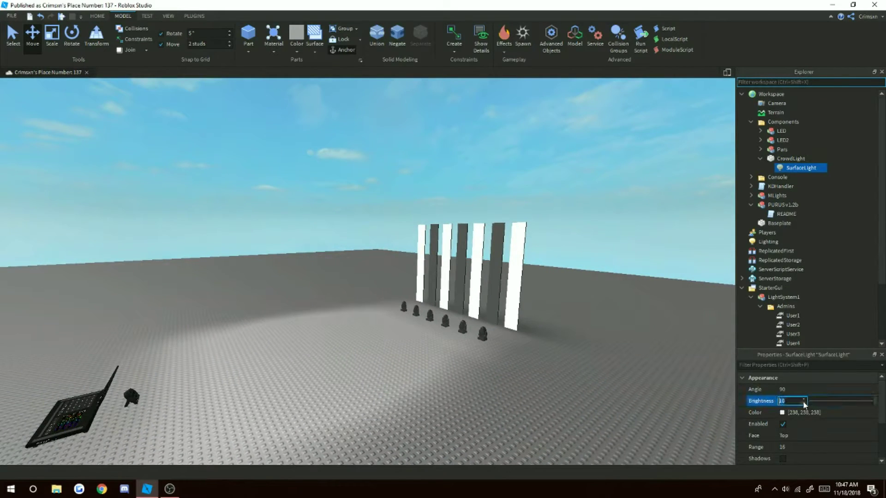
{"action": "type", "text": "0"}
{"action": "key", "text": "Return"}
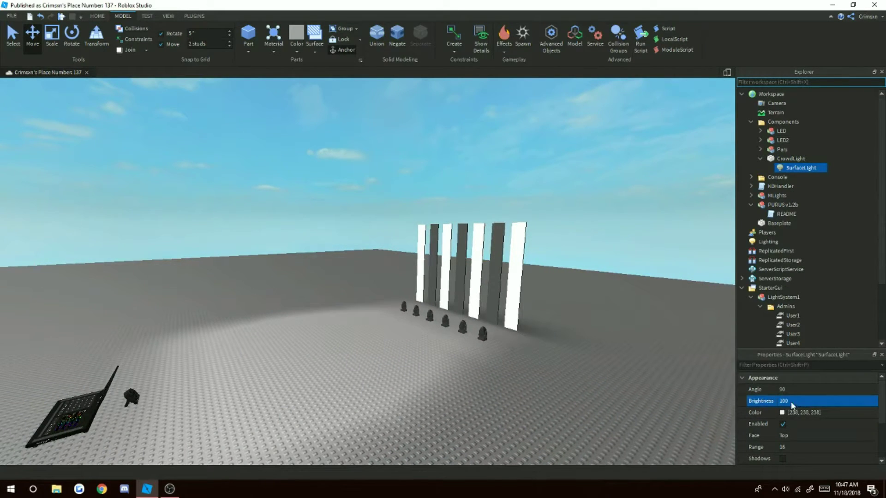
Set the SurfaceLight's range to 60 and view the lit floor from farther away.
{"action": "left_click", "coordinate": [790, 446]}
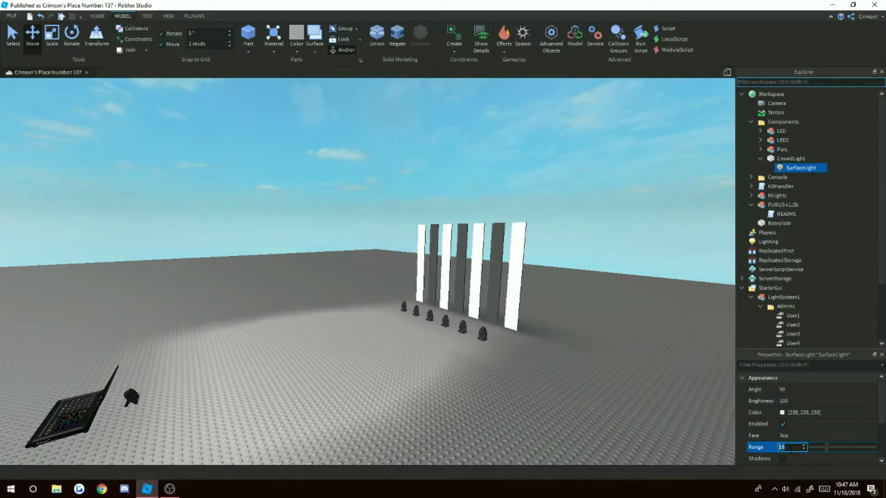
{"action": "type", "text": "60"}
{"action": "key", "text": "Return"}
{"action": "right_click_drag", "start_coordinate": [439, 364], "coordinate": [439, 363]}
{"action": "scroll", "coordinate": [439, 363], "scroll_direction": "down", "scroll_amount": 6}
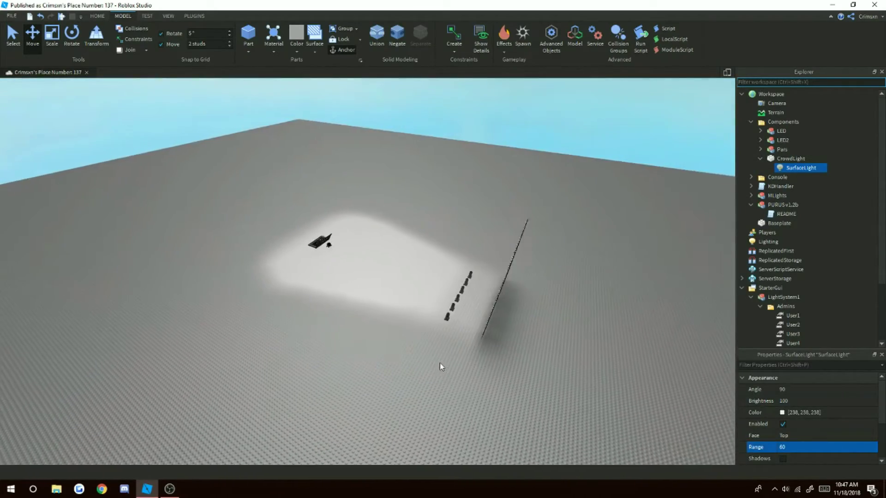
Raise the CrowdLight above the floor and check the beam's spread from behind the console.
{"action": "left_click", "coordinate": [428, 238]}
{"action": "scroll", "coordinate": [430, 232], "scroll_direction": "up", "scroll_amount": 5}
{"action": "scroll", "coordinate": [430, 231], "scroll_direction": "down", "scroll_amount": 3}
{"action": "left_click_drag", "start_coordinate": [399, 192], "coordinate": [416, 136]}
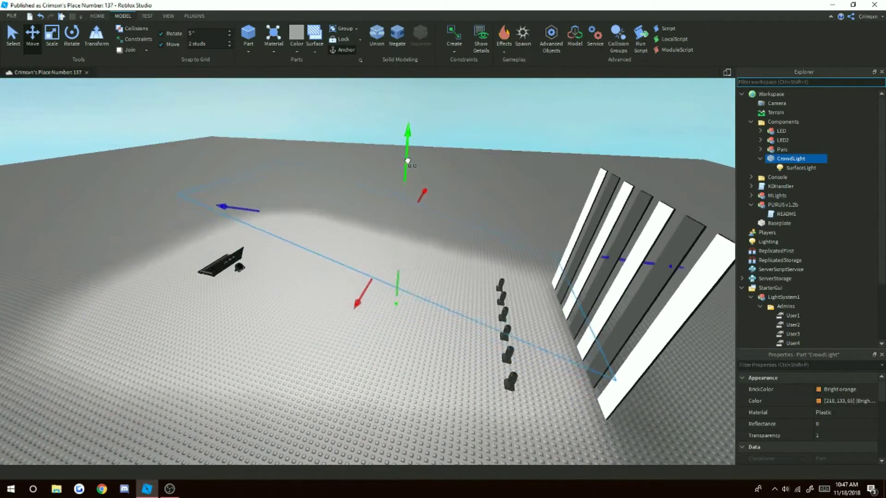
{"action": "left_click", "coordinate": [361, 367]}
{"action": "scroll", "coordinate": [360, 367], "scroll_direction": "down", "scroll_amount": 3}
{"action": "right_click_drag", "start_coordinate": [361, 367], "coordinate": [361, 367]}
{"action": "scroll", "coordinate": [361, 367], "scroll_direction": "down", "scroll_amount": 5}
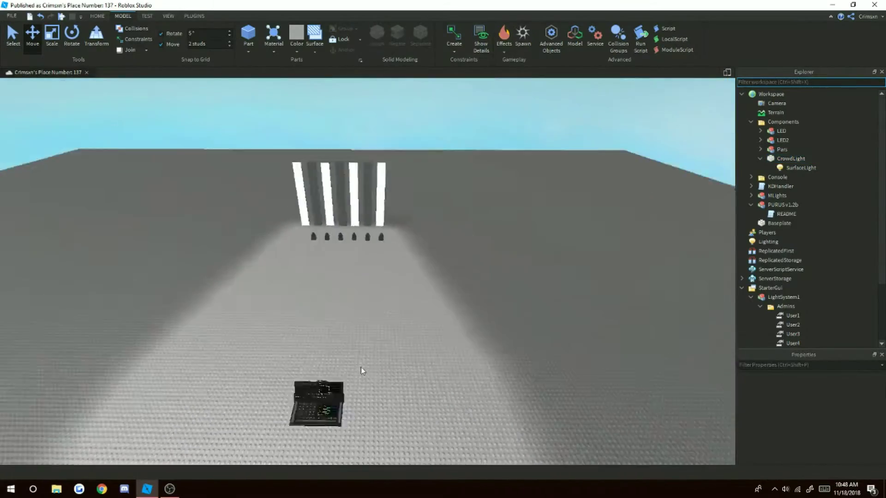
Examine how the crowd light covers the floor between the console and the LED columns.
{"action": "scroll", "coordinate": [381, 270], "scroll_direction": "up", "scroll_amount": 1}
{"action": "left_click", "coordinate": [384, 258]}
{"action": "left_click", "coordinate": [516, 258]}
{"action": "scroll", "coordinate": [516, 258], "scroll_direction": "up", "scroll_amount": 4}
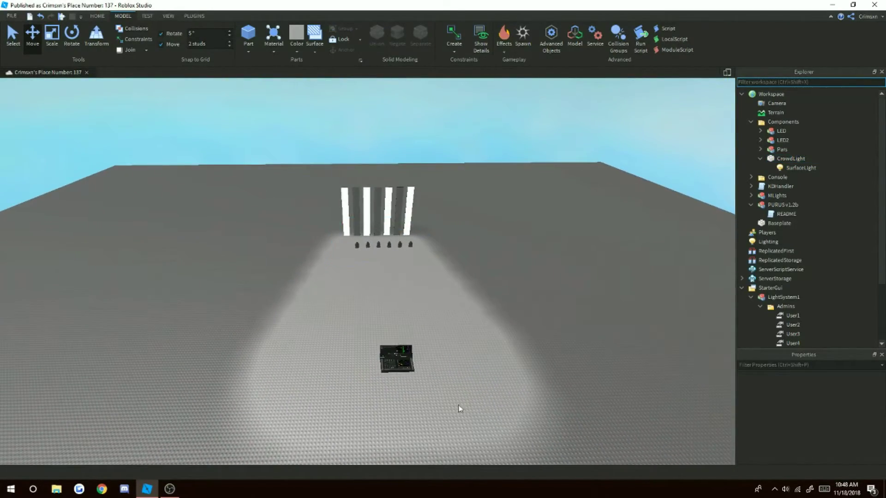
{"action": "scroll", "coordinate": [489, 378], "scroll_direction": "up", "scroll_amount": 1}
{"action": "right_click_drag", "start_coordinate": [522, 345], "coordinate": [522, 345]}
{"action": "scroll", "coordinate": [376, 262], "scroll_direction": "up", "scroll_amount": 3}
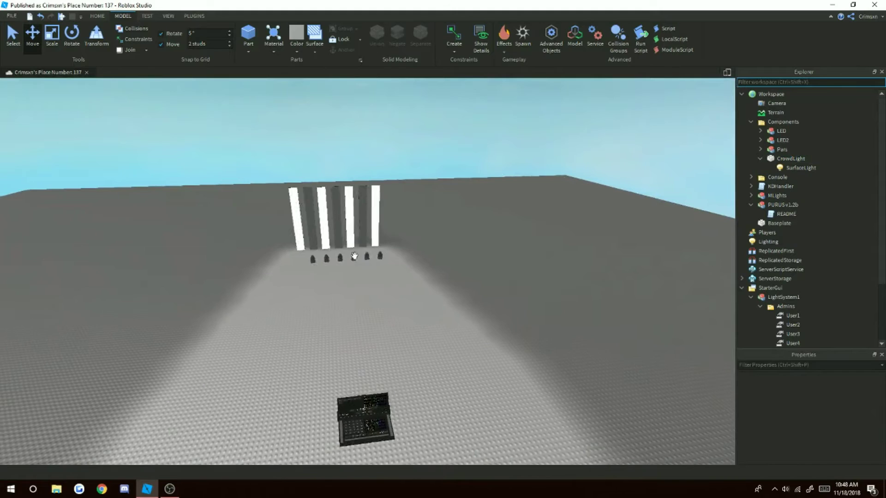
{"action": "left_click", "coordinate": [377, 262]}
{"action": "left_click", "coordinate": [468, 255]}
{"action": "right_click_drag", "start_coordinate": [469, 255], "coordinate": [468, 255]}
{"action": "left_click", "coordinate": [445, 248]}
Set the SurfaceLight's color to black (0, 0, 0).
{"action": "left_click", "coordinate": [801, 168]}
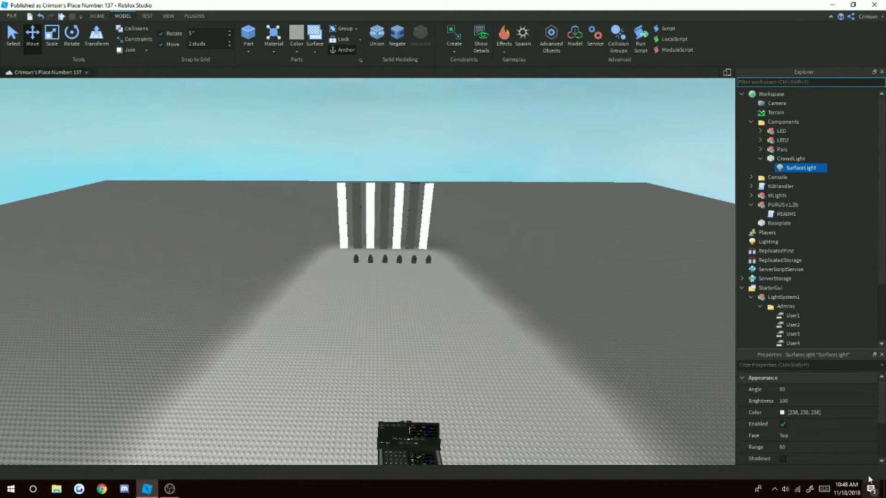
{"action": "left_click", "coordinate": [782, 412]}
{"action": "left_click_drag", "start_coordinate": [550, 246], "coordinate": [549, 265]}
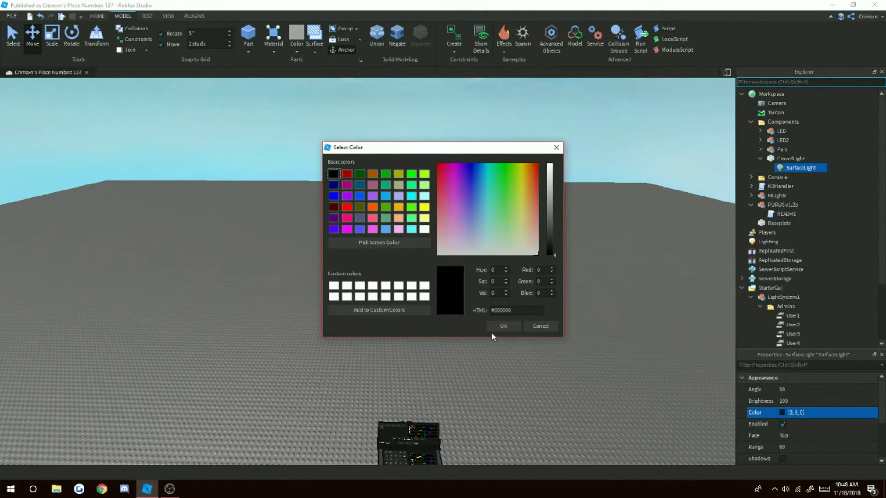
{"action": "left_click", "coordinate": [501, 327]}
{"action": "left_click", "coordinate": [518, 364]}
Inspect the unlit setup and the PURUS v1.2b console from several angles and up close.
{"action": "scroll", "coordinate": [517, 364], "scroll_direction": "up", "scroll_amount": 5}
{"action": "right_click_drag", "start_coordinate": [517, 364], "coordinate": [517, 364]}
{"action": "left_click", "coordinate": [381, 169]}
{"action": "right_click_drag", "start_coordinate": [382, 166], "coordinate": [382, 166]}
{"action": "scroll", "coordinate": [381, 166], "scroll_direction": "down", "scroll_amount": 3}
{"action": "scroll", "coordinate": [827, 422], "scroll_direction": "down", "scroll_amount": 4}
{"action": "left_click", "coordinate": [617, 334]}
{"action": "right_click_drag", "start_coordinate": [617, 334], "coordinate": [617, 334]}
{"action": "scroll", "coordinate": [617, 334], "scroll_direction": "up", "scroll_amount": 2}
{"action": "scroll", "coordinate": [616, 333], "scroll_direction": "down", "scroll_amount": 4}
{"action": "scroll", "coordinate": [617, 333], "scroll_direction": "up", "scroll_amount": 4}
{"action": "scroll", "coordinate": [616, 334], "scroll_direction": "down", "scroll_amount": 1}
Start a play test of the place and position the avatar and camera at the console facing the LED columns.
{"action": "left_click", "coordinate": [96, 16]}
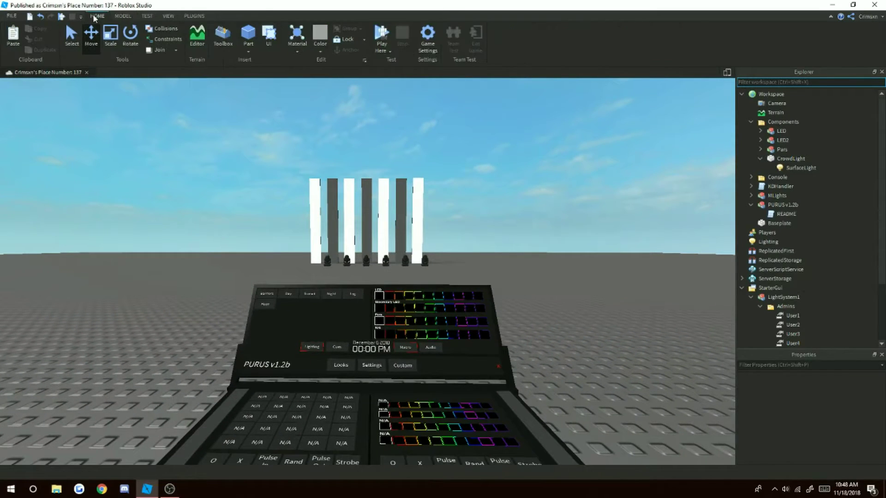
{"action": "left_click", "coordinate": [382, 37]}
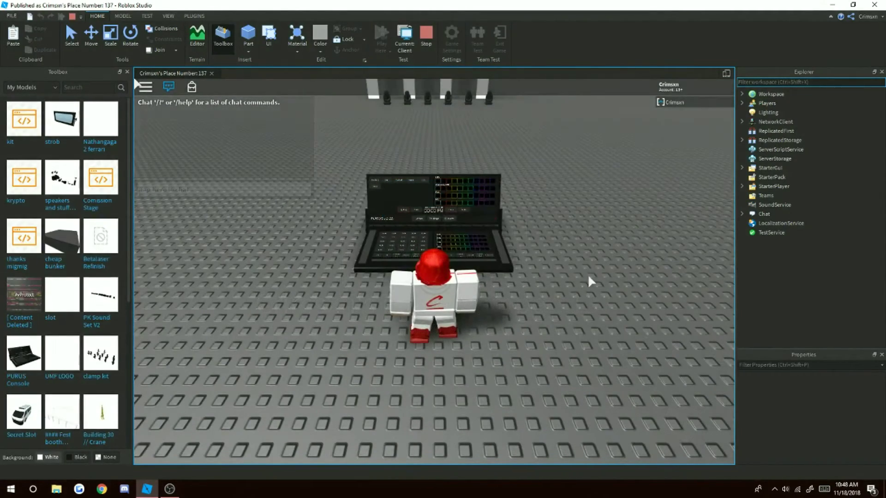
{"action": "key", "text": "w"}
{"action": "key", "text": "space"}
{"action": "right_click_drag", "start_coordinate": [532, 346], "coordinate": [531, 345]}
{"action": "scroll", "coordinate": [531, 345], "scroll_direction": "down", "scroll_amount": 3}
{"action": "scroll", "coordinate": [531, 345], "scroll_direction": "up", "scroll_amount": 3}
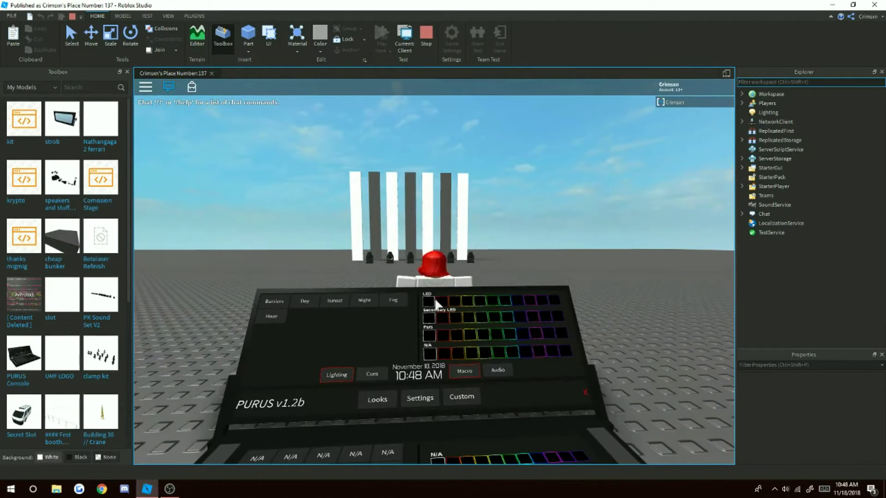
On the console, set the LED color to red and try yellow and then green for the Secondary LED.
{"action": "left_click", "coordinate": [442, 301]}
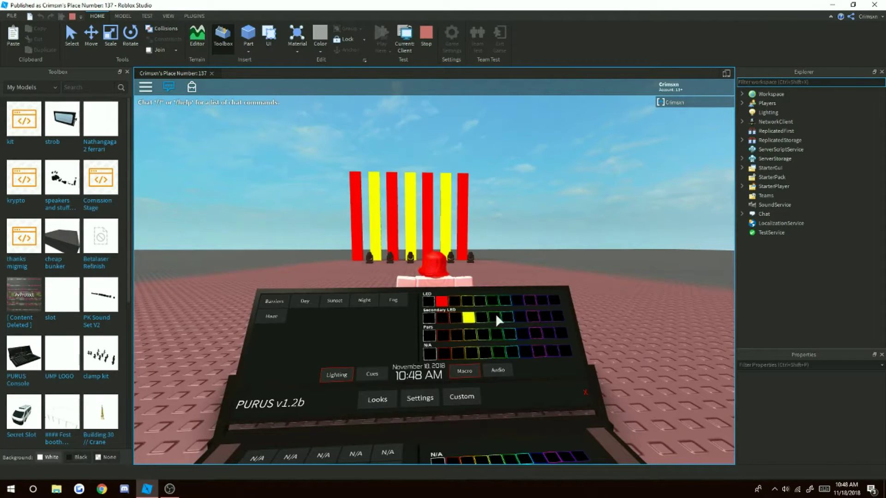
{"action": "scroll", "coordinate": [413, 241], "scroll_direction": "down", "scroll_amount": 3}
{"action": "key", "text": "space"}
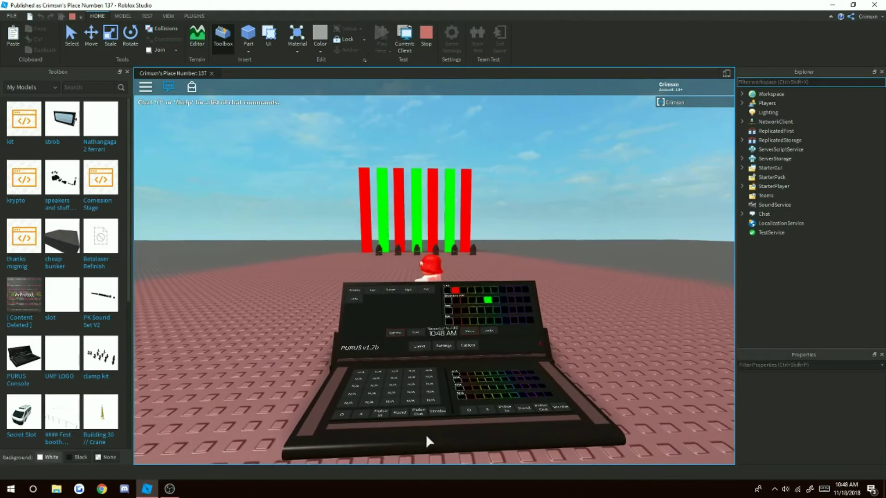
Test the Pulse Out effect on the LED bank, and Pulse Out, Rand and Strobe on the Secondary LED bank.
{"action": "left_click", "coordinate": [421, 412]}
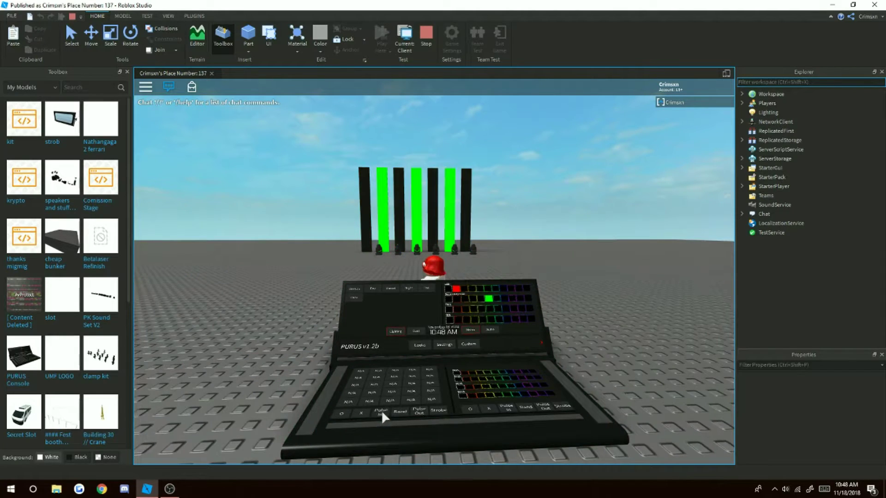
{"action": "left_click", "coordinate": [412, 413]}
{"action": "left_click", "coordinate": [545, 405]}
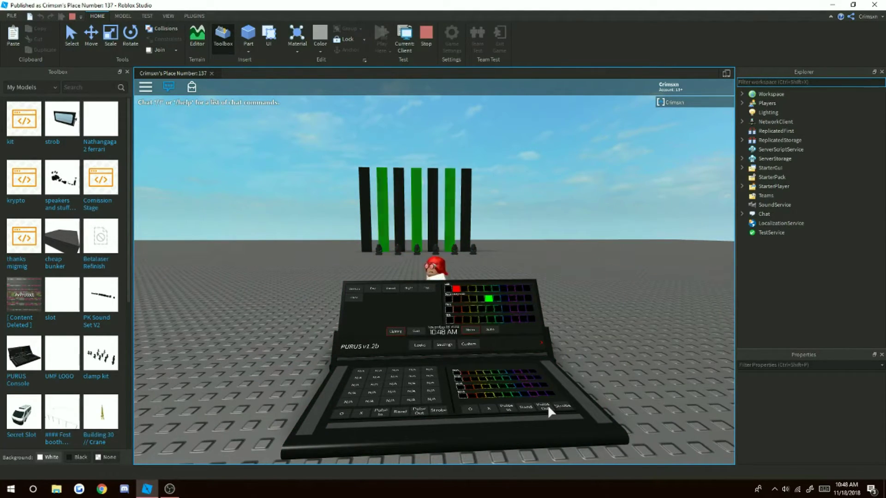
{"action": "left_click", "coordinate": [526, 406]}
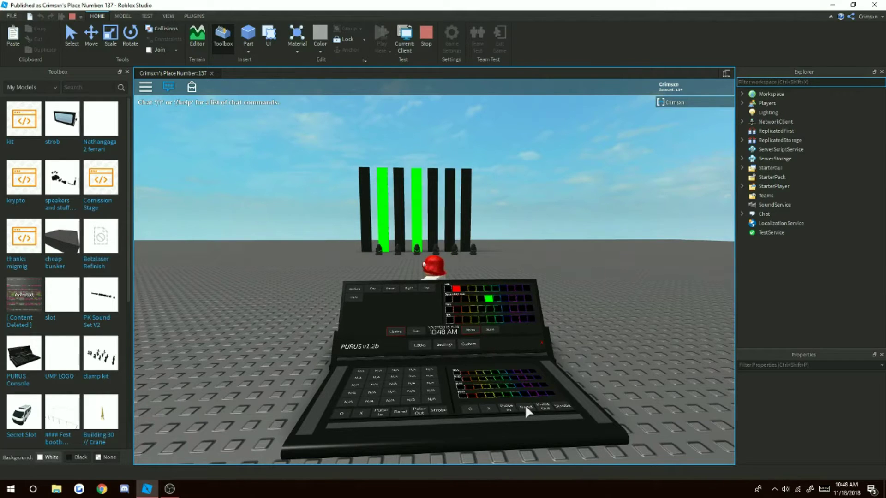
{"action": "left_click", "coordinate": [560, 406]}
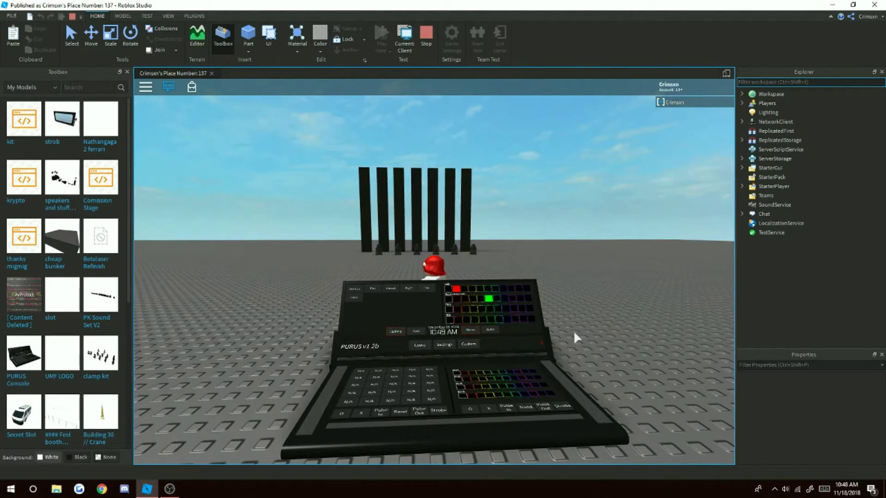
Zoom in on the console's color rows and set the Pars to red.
{"action": "scroll", "coordinate": [574, 330], "scroll_direction": "up", "scroll_amount": 1}
{"action": "right_click_drag", "start_coordinate": [574, 330], "coordinate": [573, 339]}
{"action": "scroll", "coordinate": [573, 330], "scroll_direction": "up", "scroll_amount": 2}
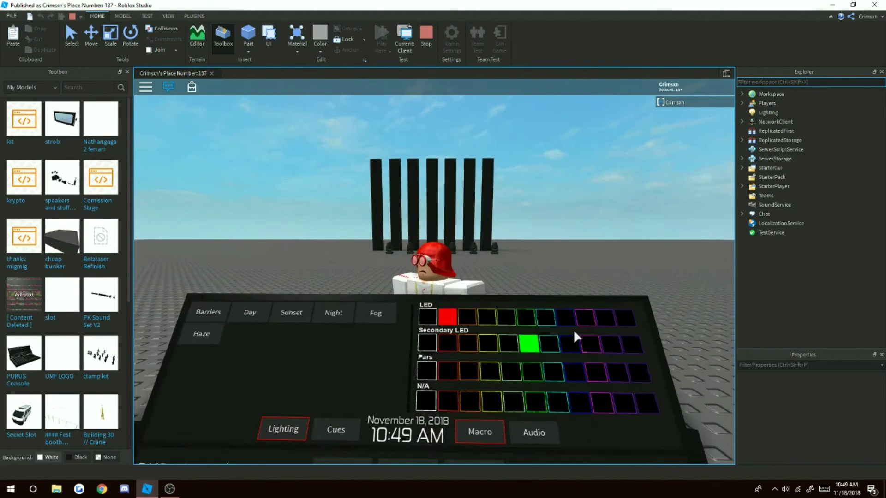
{"action": "right_click_drag", "start_coordinate": [489, 301], "coordinate": [497, 310]}
{"action": "left_click", "coordinate": [440, 378]}
Examine the red par light and the floor it lights, moving the avatar and camera around the console.
{"action": "right_click_drag", "start_coordinate": [501, 245], "coordinate": [502, 245]}
{"action": "scroll", "coordinate": [501, 245], "scroll_direction": "up", "scroll_amount": 5}
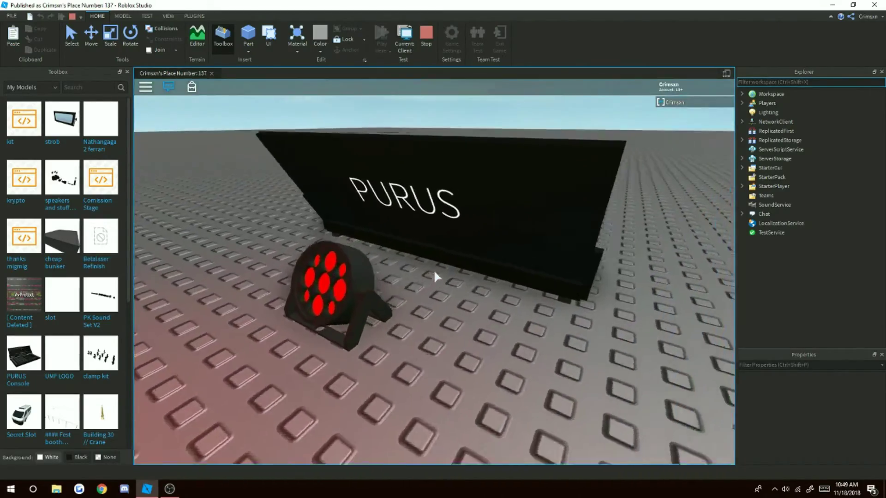
{"action": "key", "text": "w"}
{"action": "scroll", "coordinate": [435, 272], "scroll_direction": "down", "scroll_amount": 1}
{"action": "scroll", "coordinate": [435, 272], "scroll_direction": "up", "scroll_amount": 1}
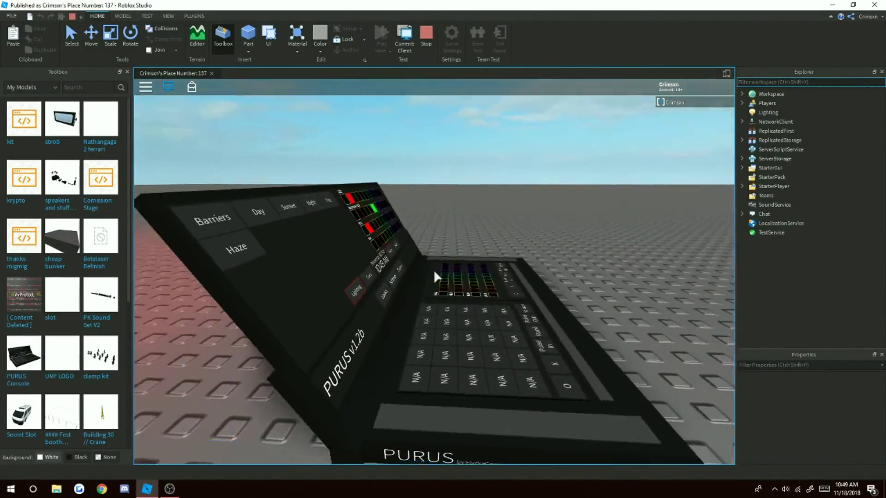
{"action": "key", "text": "a"}
{"action": "key", "text": "w"}
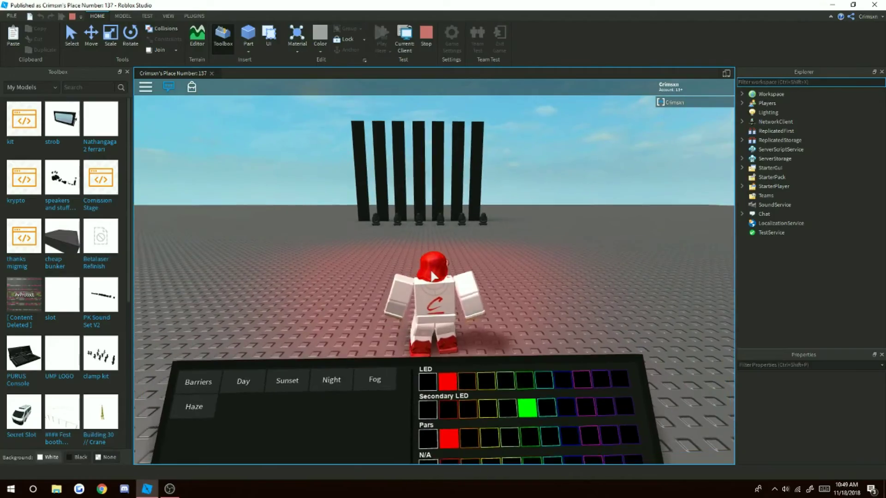
{"action": "right_click_drag", "start_coordinate": [435, 277], "coordinate": [435, 276]}
{"action": "scroll", "coordinate": [435, 276], "scroll_direction": "up", "scroll_amount": 5}
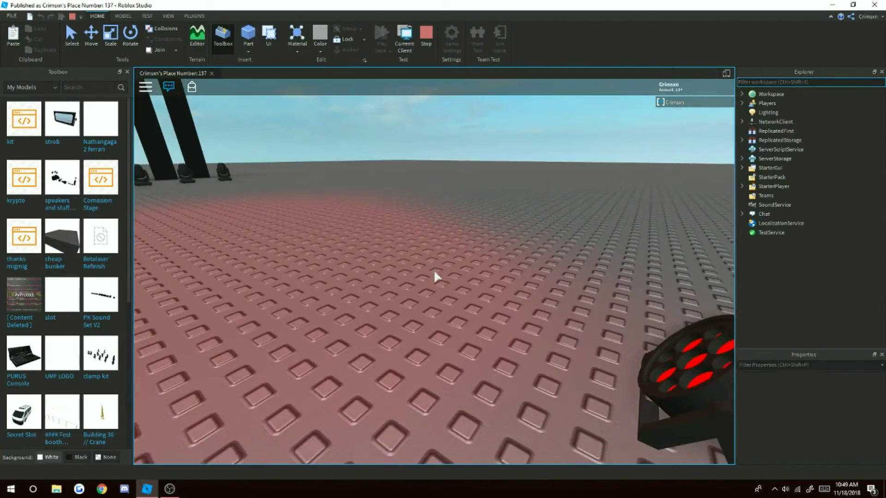
{"action": "scroll", "coordinate": [435, 277], "scroll_direction": "down", "scroll_amount": 4}
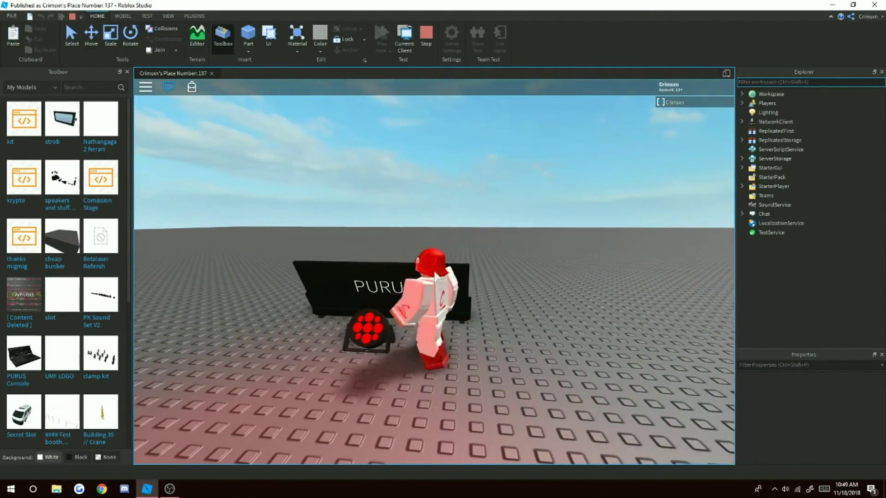
{"action": "right_click_drag", "start_coordinate": [435, 276], "coordinate": [431, 279]}
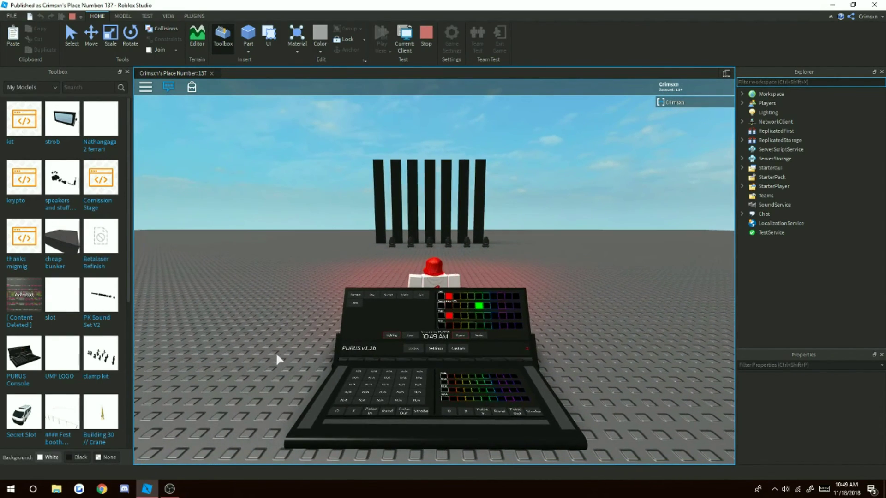
{"action": "left_click", "coordinate": [170, 488]}
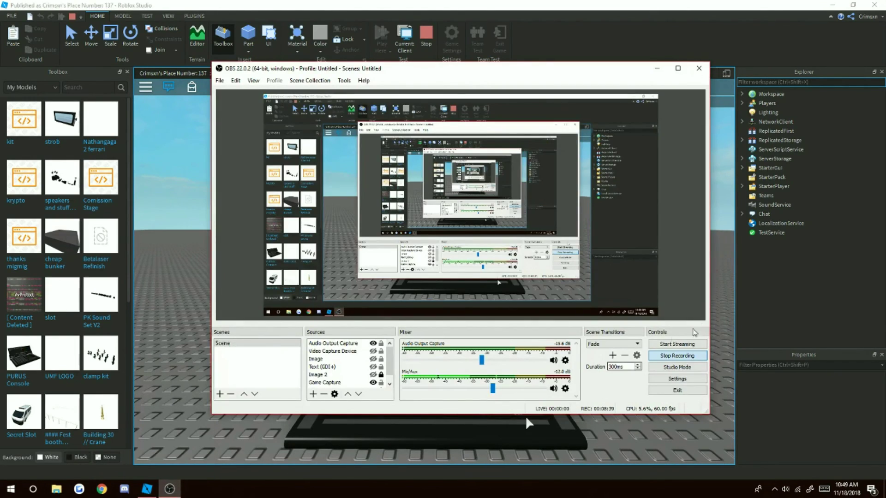